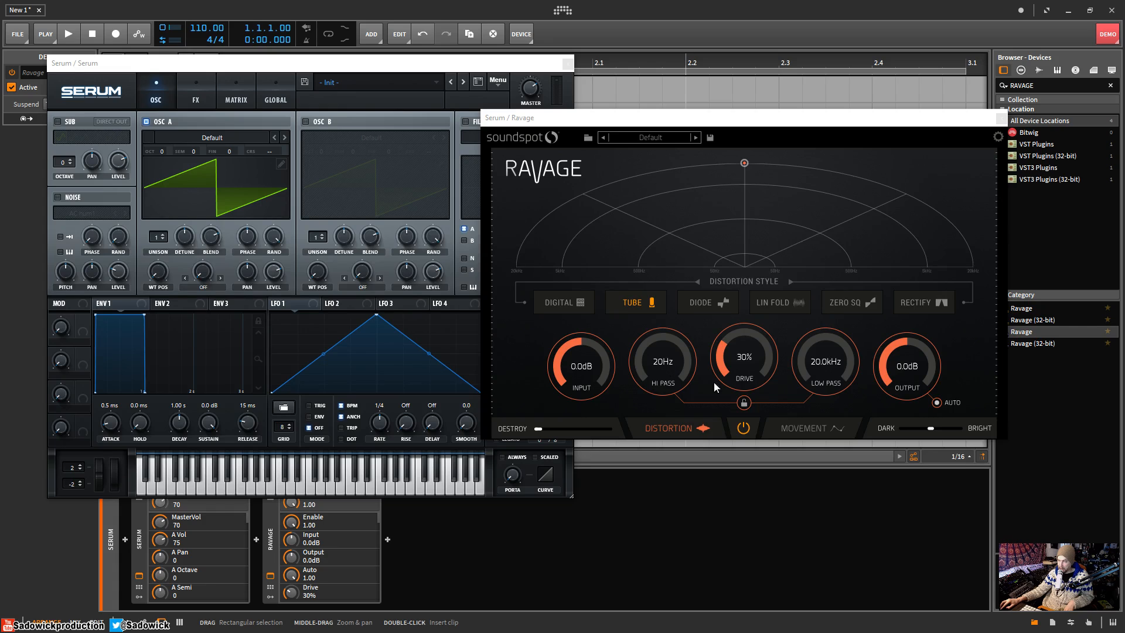
{"action": "left_click", "coordinate": [745, 403]}
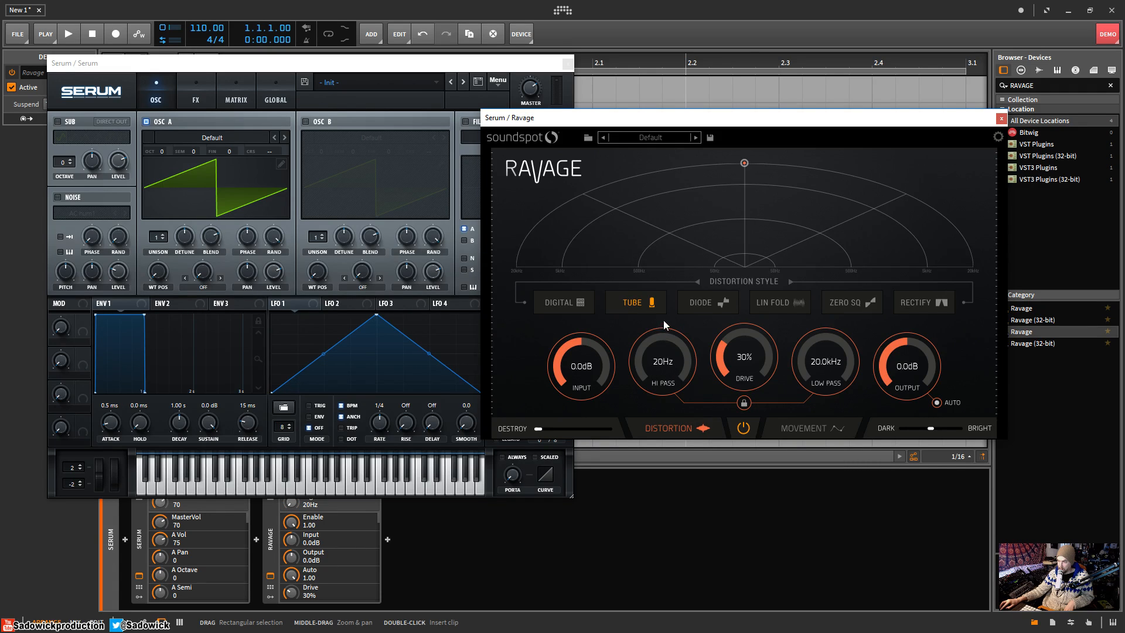
{"action": "left_click", "coordinate": [744, 402]}
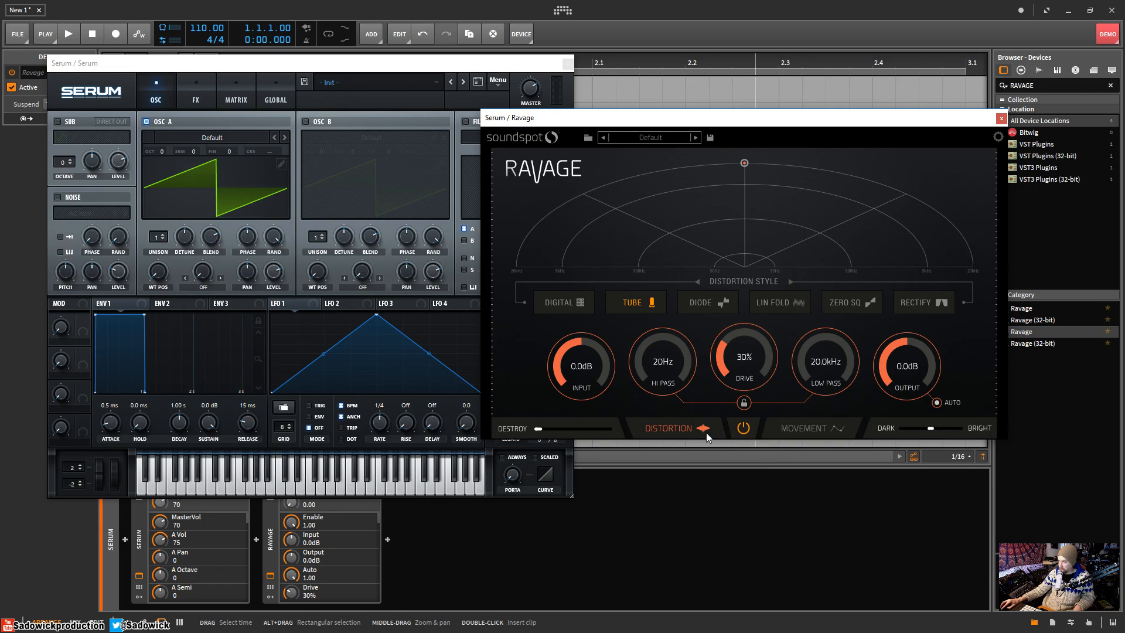
{"action": "left_click", "coordinate": [748, 428]}
{"action": "left_click", "coordinate": [748, 428]}
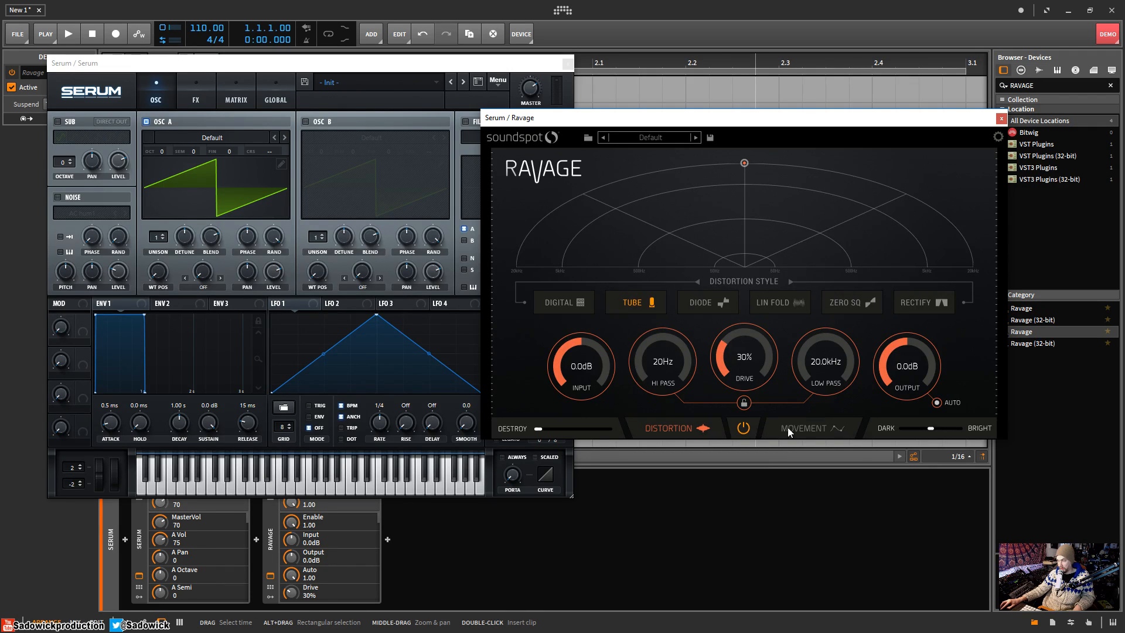
Look through the LFO time and modulation destination options on Ravage's Movement page.
{"action": "left_click", "coordinate": [828, 427]}
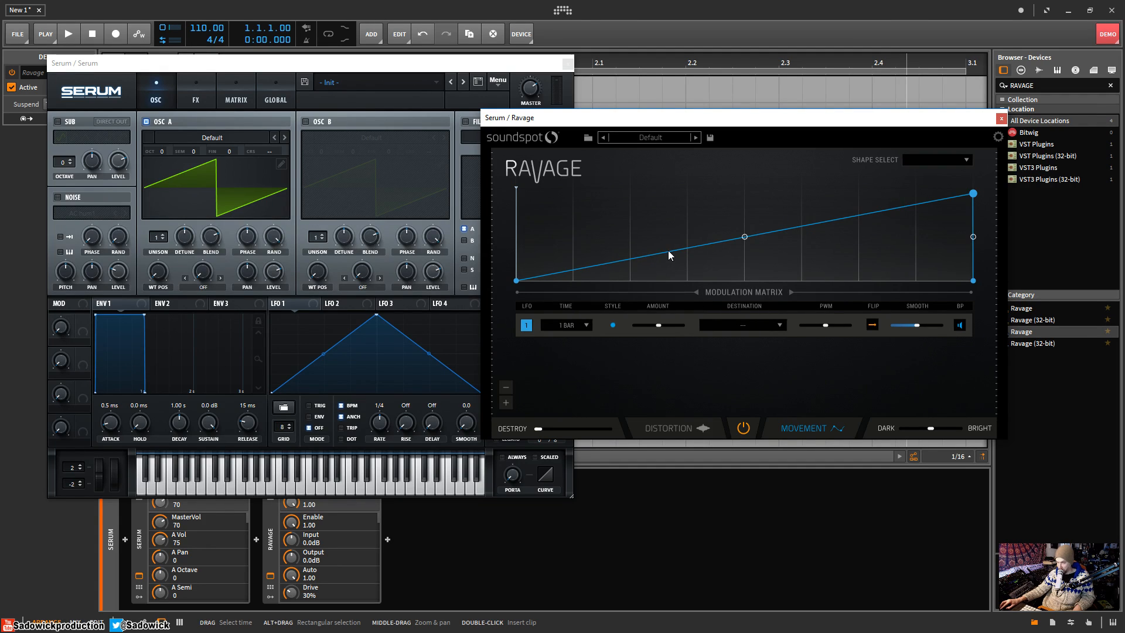
{"action": "left_click", "coordinate": [560, 327]}
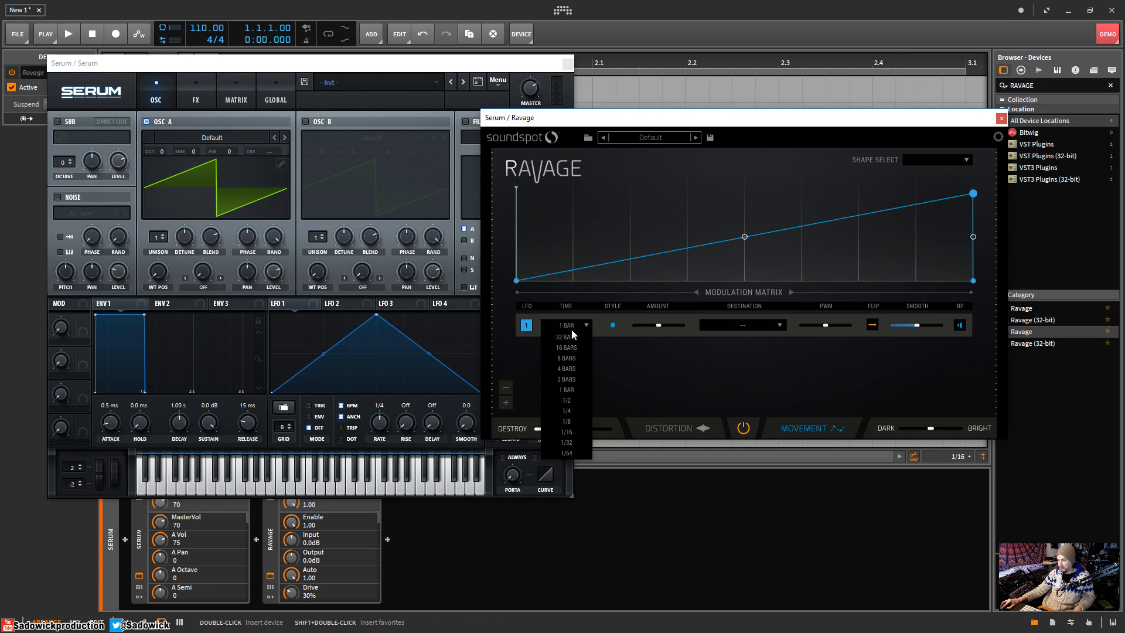
{"action": "left_click", "coordinate": [614, 368]}
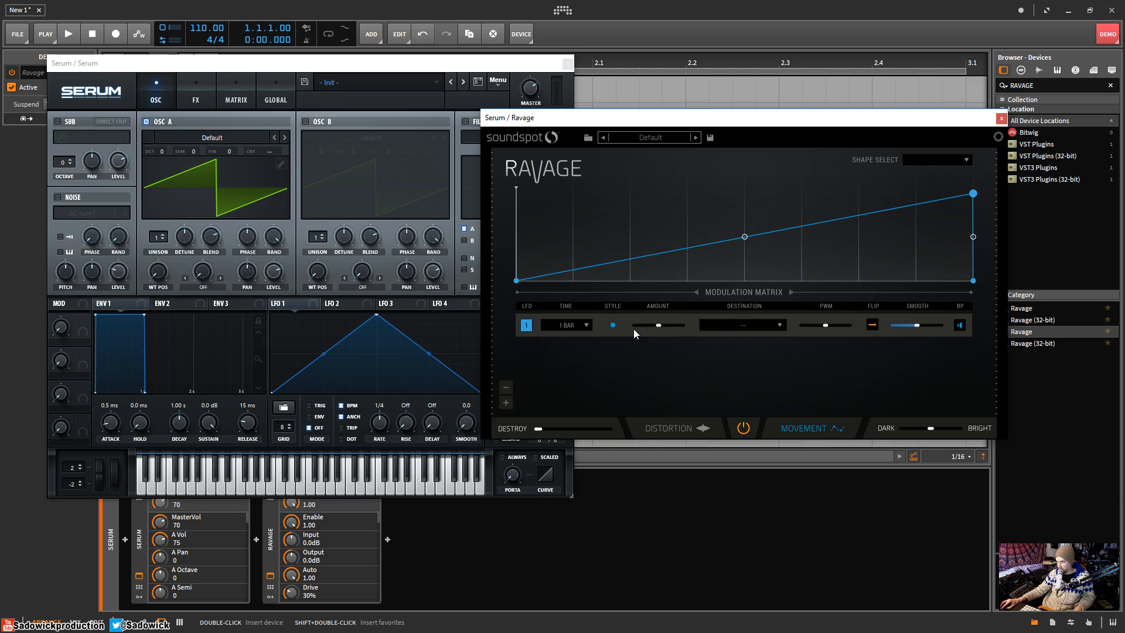
{"action": "left_click", "coordinate": [747, 326]}
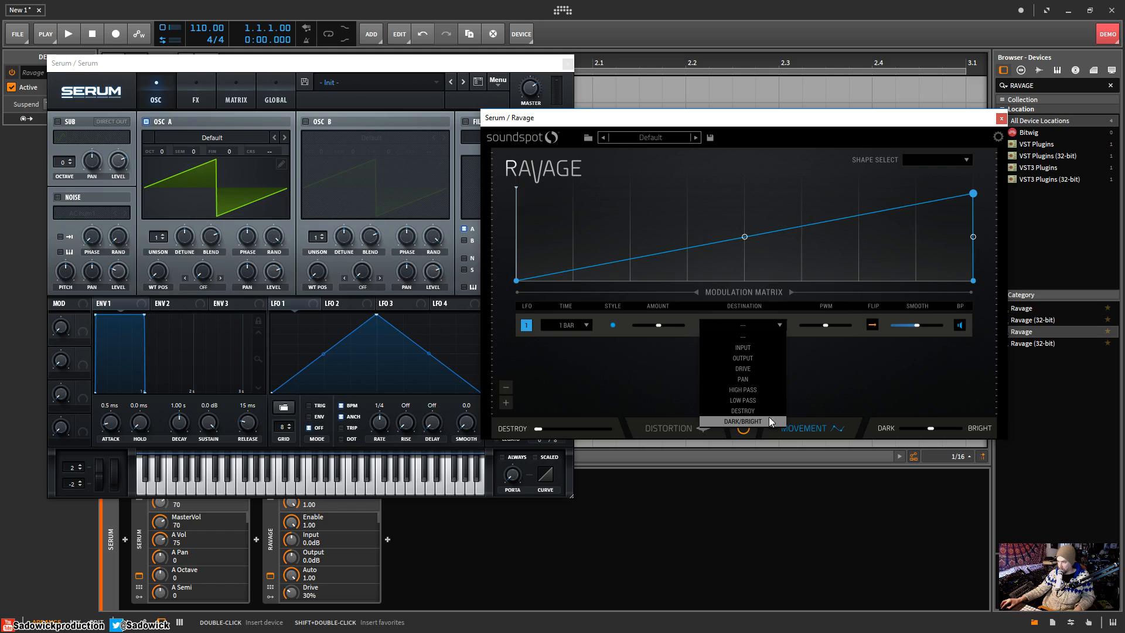
{"action": "left_click", "coordinate": [818, 384]}
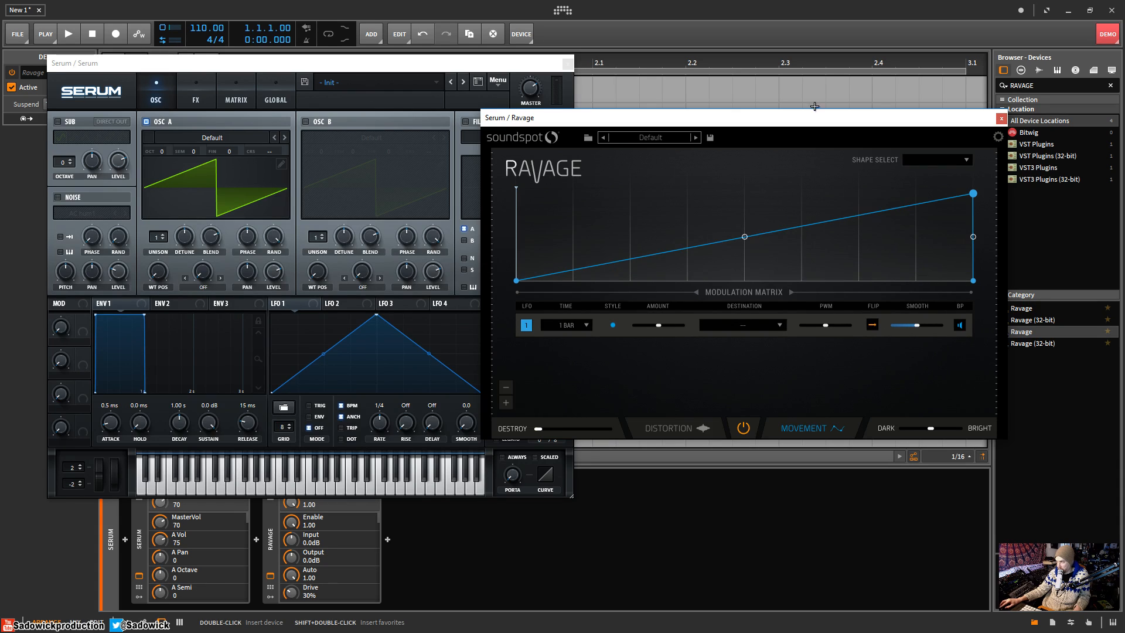
Set the LFO shape to Sine Wave and return to the Distortion page.
{"action": "left_click", "coordinate": [966, 161]}
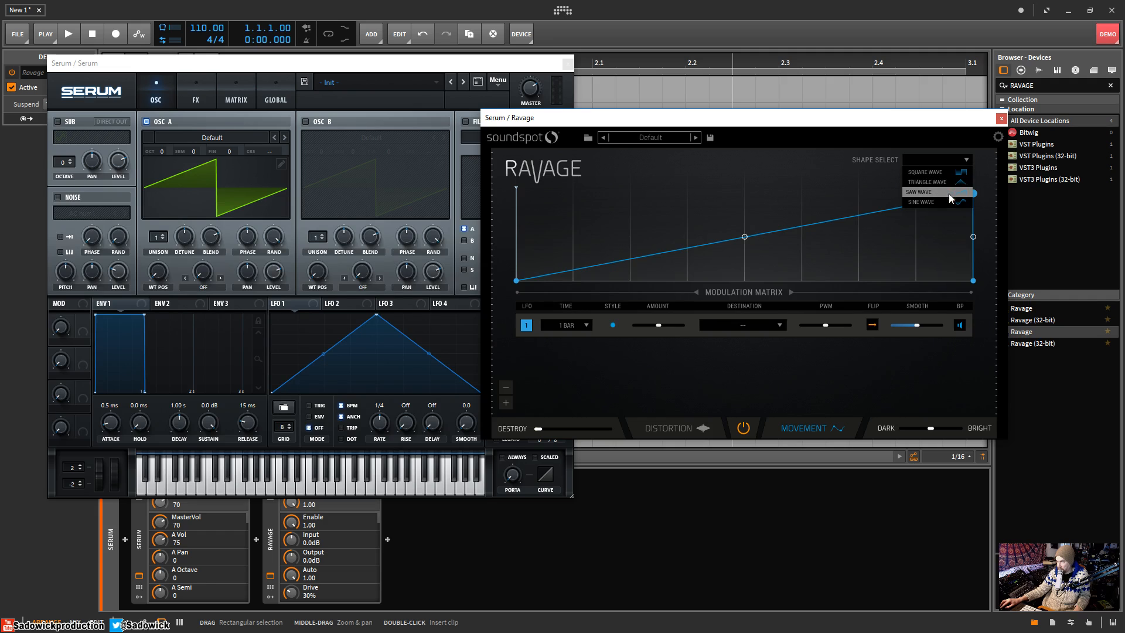
{"action": "left_click", "coordinate": [954, 203]}
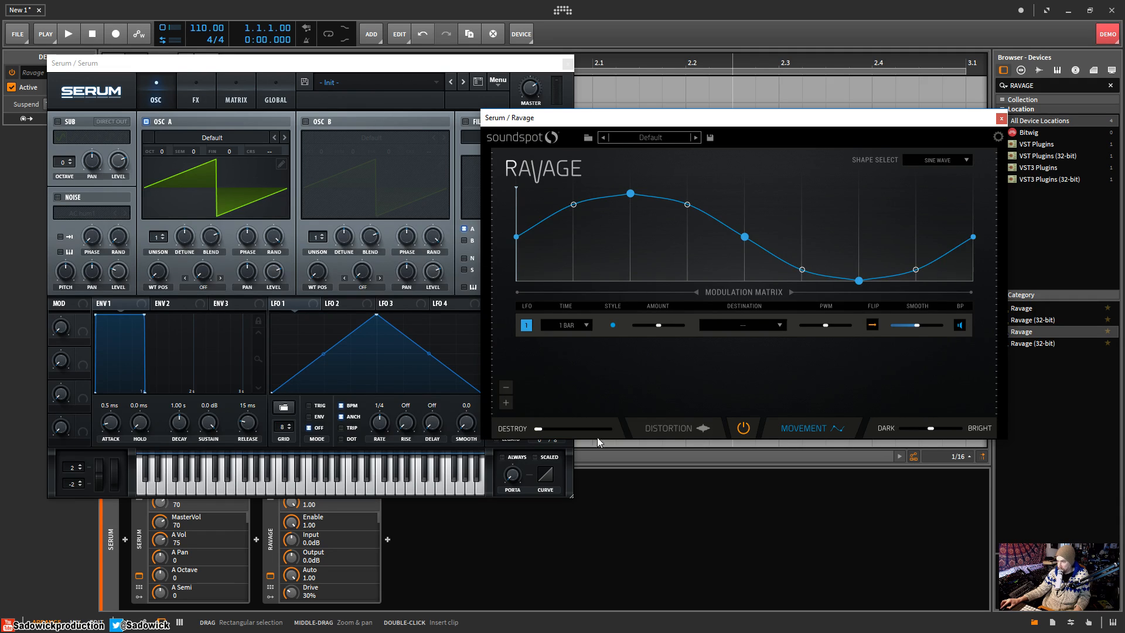
{"action": "left_click", "coordinate": [668, 428]}
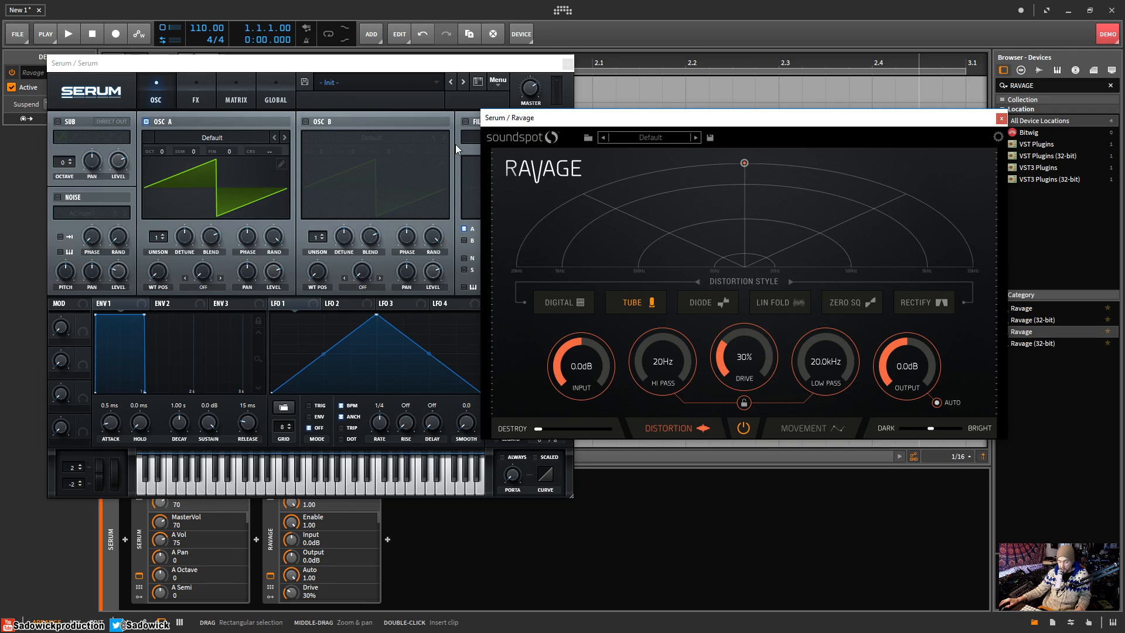
Move the Serum and Ravage windows apart, then turn on Serum's MG Low 12 filter and try its cutoff.
{"action": "left_click_drag", "start_coordinate": [614, 119], "coordinate": [637, 120]}
{"action": "left_click_drag", "start_coordinate": [451, 63], "coordinate": [409, 82]}
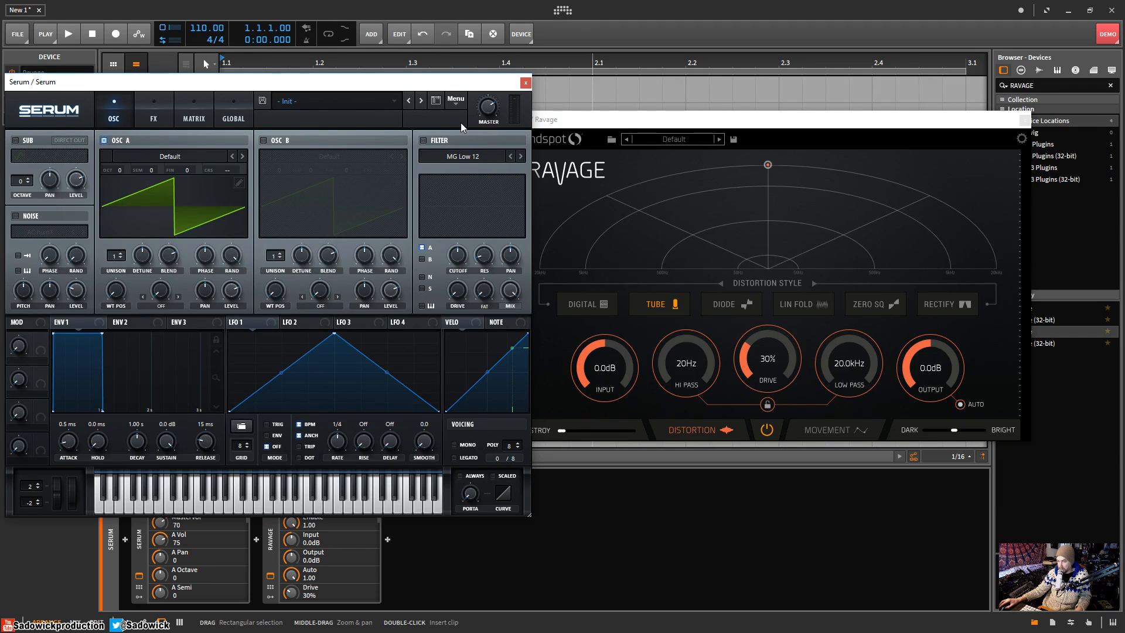
{"action": "left_click", "coordinate": [423, 142]}
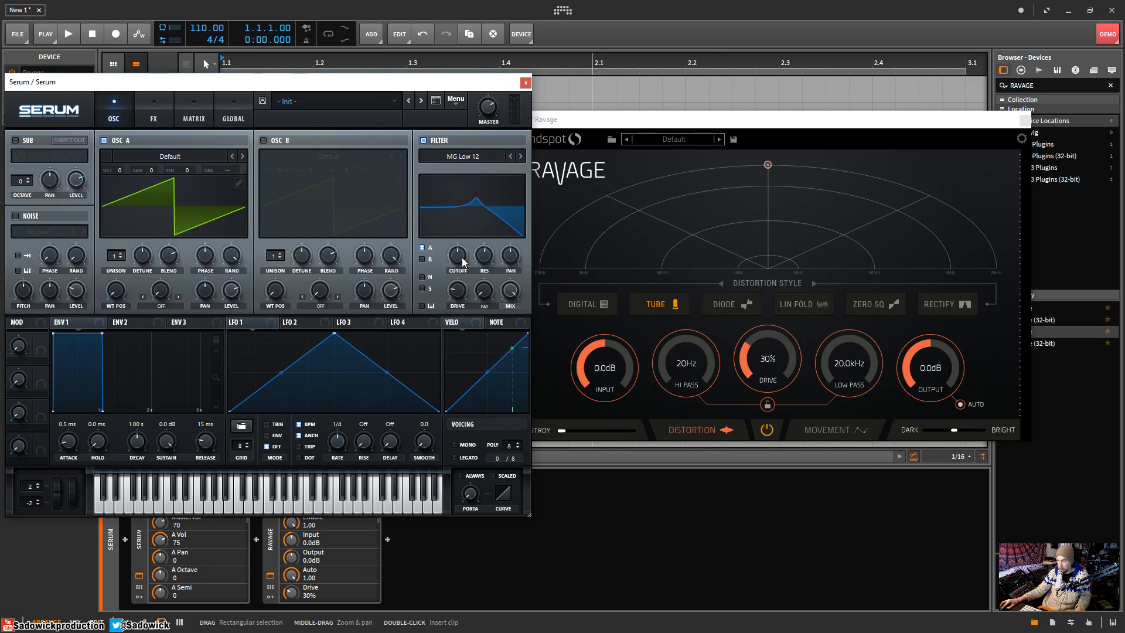
{"action": "left_click_drag", "start_coordinate": [467, 252], "coordinate": [462, 262]}
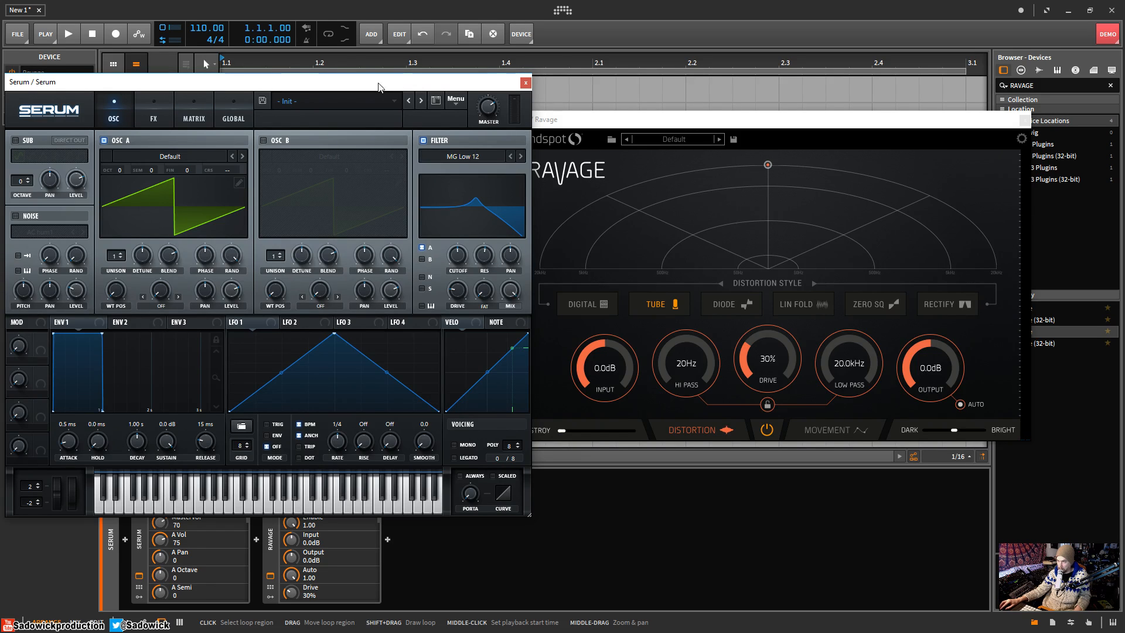
Arrange the Serum and Ravage windows with Ravage in front, and sweep the node in Ravage's display, ending at the centre of the outer arc.
{"action": "left_click_drag", "start_coordinate": [412, 75], "coordinate": [455, 71]}
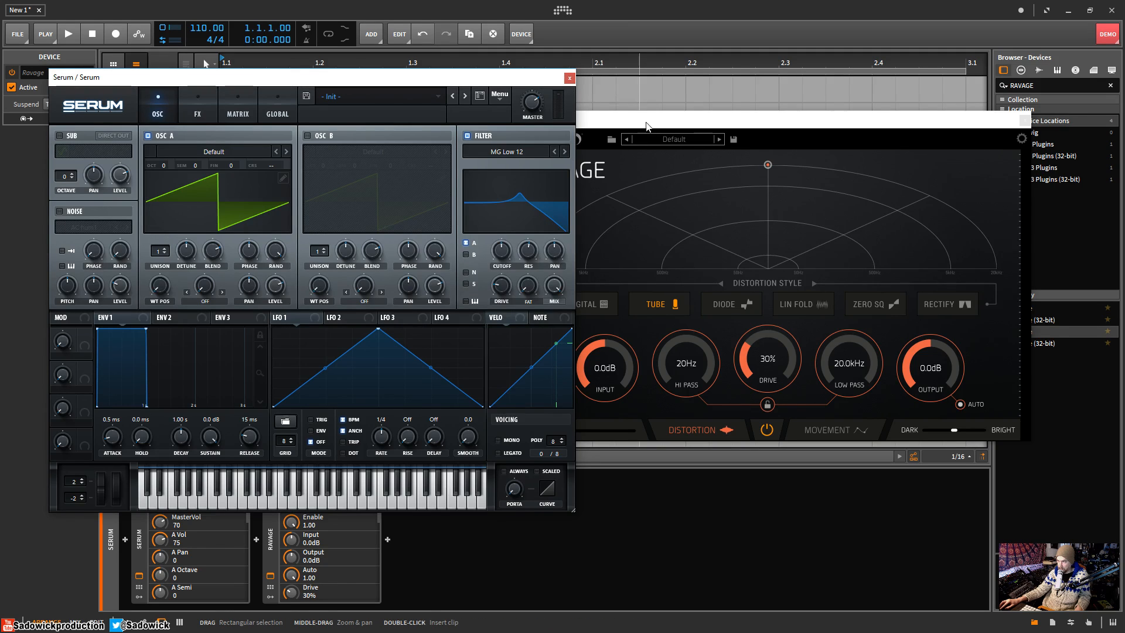
{"action": "left_click_drag", "start_coordinate": [645, 122], "coordinate": [607, 122]}
{"action": "left_click_drag", "start_coordinate": [436, 77], "coordinate": [395, 72]}
{"action": "left_click", "coordinate": [749, 120]}
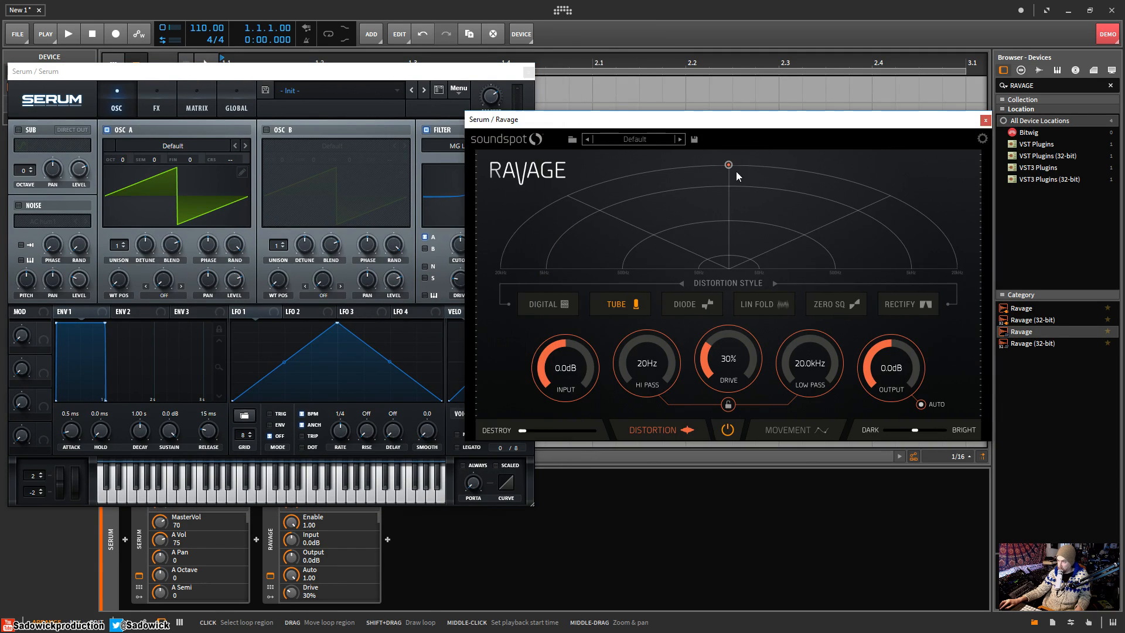
{"action": "left_click_drag", "start_coordinate": [569, 174], "coordinate": [729, 156]}
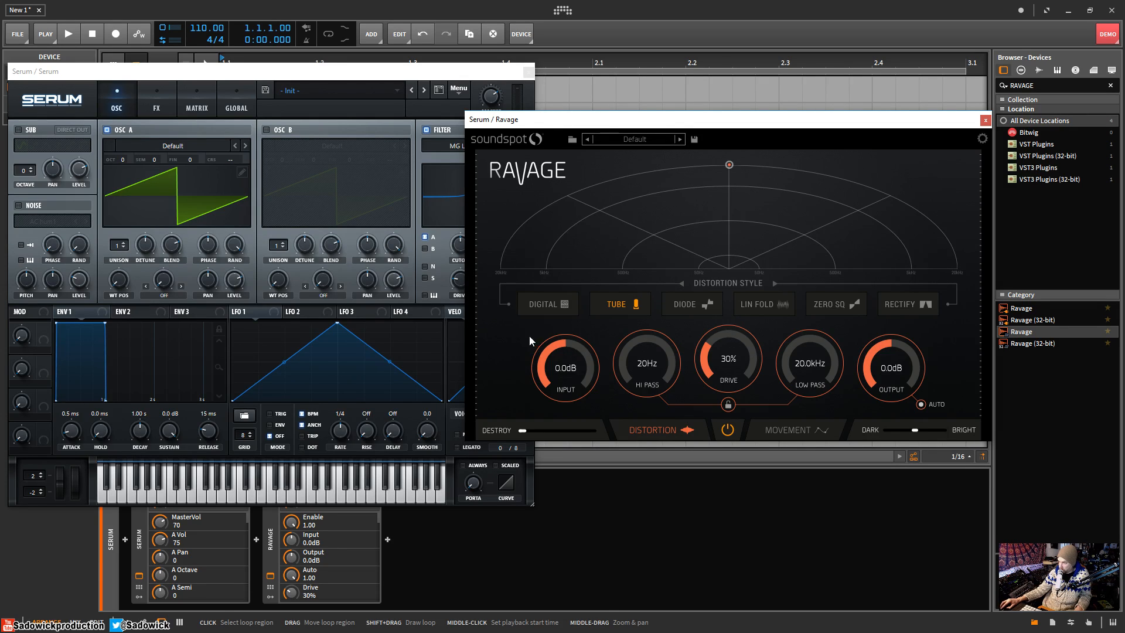
Try the Digital distortion style with Input at 7.6 dB and Drive at 44%.
{"action": "left_click", "coordinate": [574, 303]}
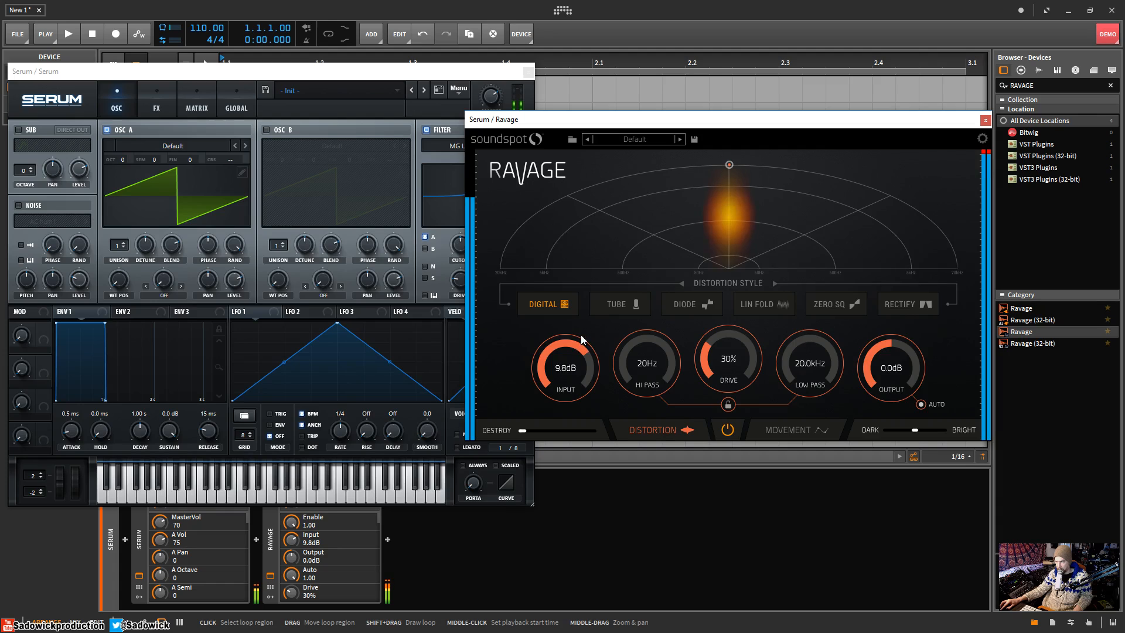
{"action": "left_click_drag", "start_coordinate": [582, 364], "coordinate": [555, 372]}
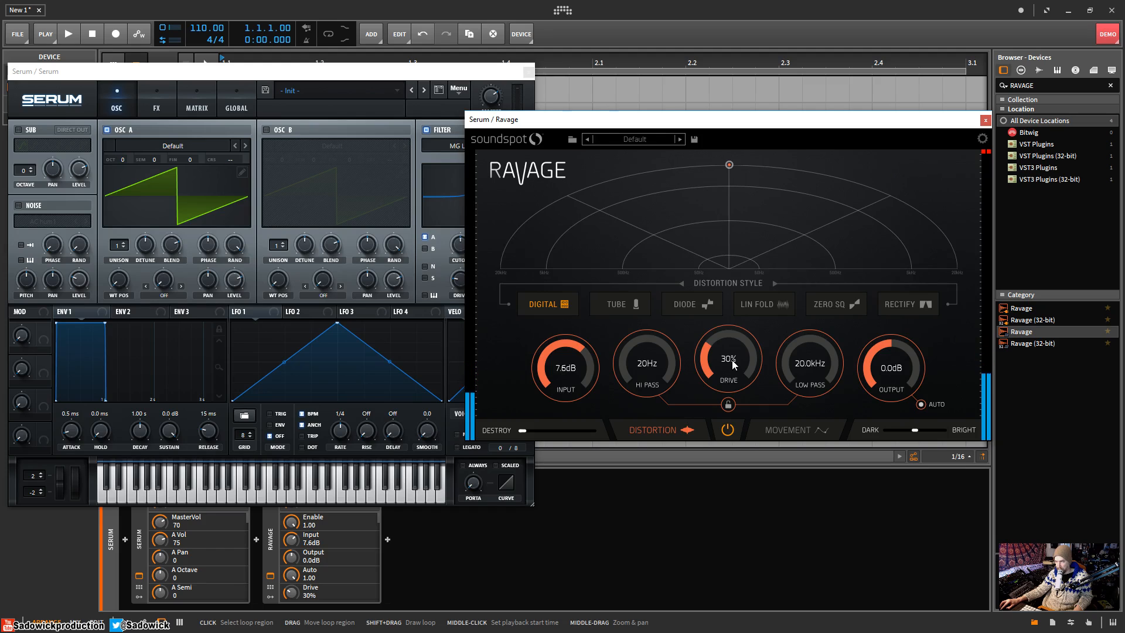
{"action": "left_click_drag", "start_coordinate": [732, 360], "coordinate": [736, 333]}
{"action": "left_click_drag", "start_coordinate": [743, 289], "coordinate": [744, 350]}
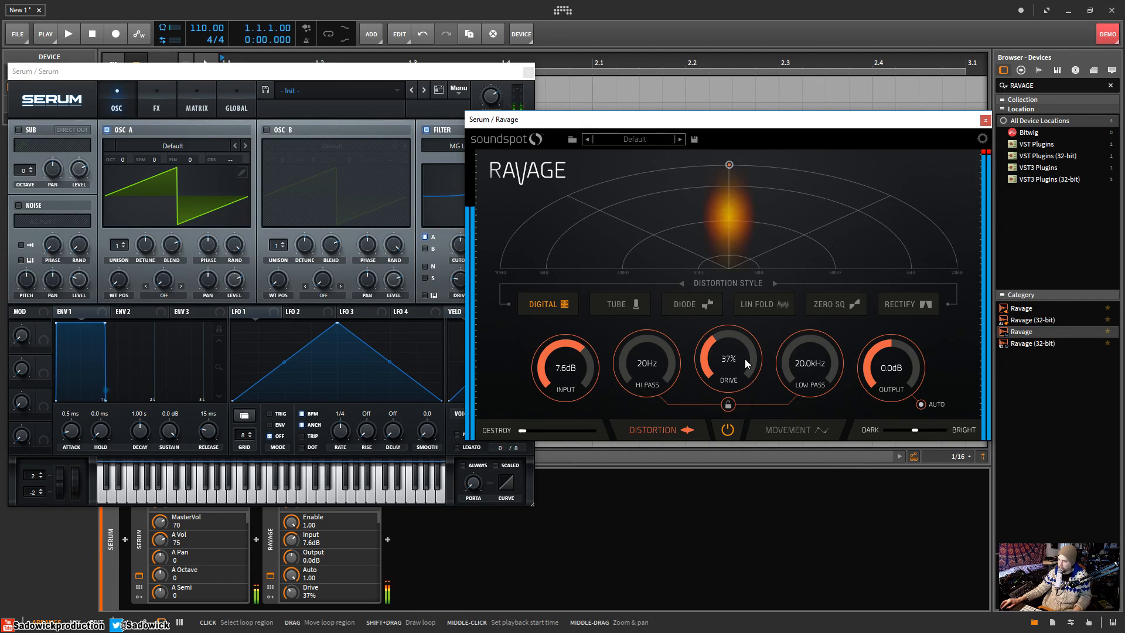
{"action": "mouse_move", "coordinate": [729, 360]}
{"action": "left_mouse_down"}
{"action": "mouse_move", "coordinate": [730, 332]}
{"action": "mouse_move", "coordinate": [731, 350]}
{"action": "left_mouse_up"}
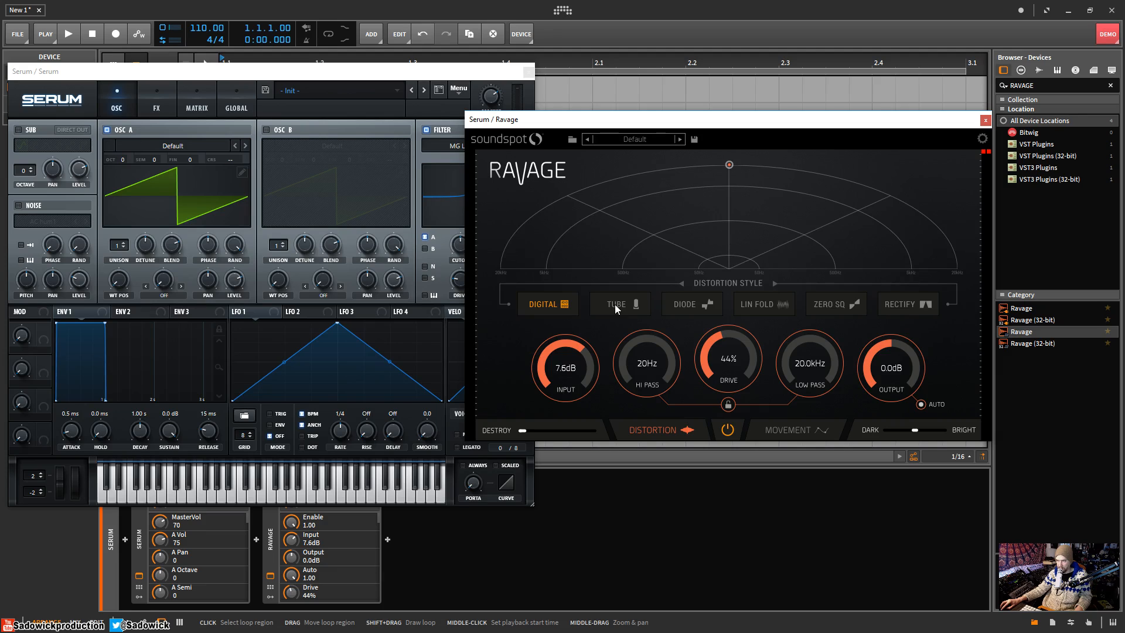
Switch to the Tube distortion style with Input at 4.0 dB and Drive at 57%, and compare it with Digital.
{"action": "left_click", "coordinate": [615, 306]}
{"action": "left_click_drag", "start_coordinate": [736, 383], "coordinate": [742, 380]}
{"action": "left_click_drag", "start_coordinate": [568, 384], "coordinate": [568, 378]}
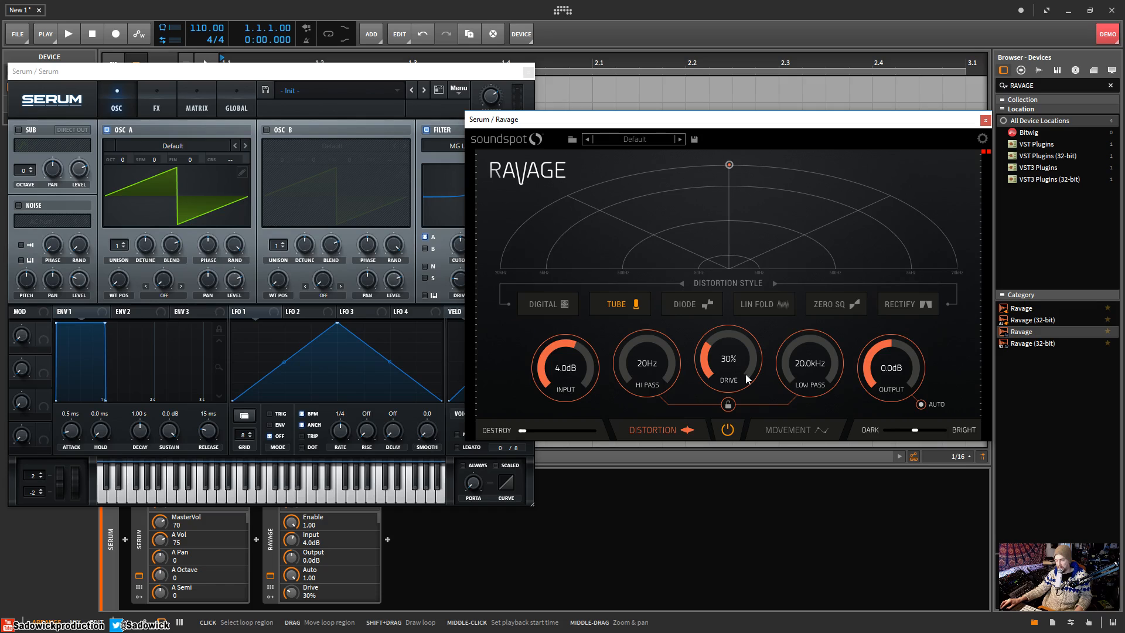
{"action": "left_click_drag", "start_coordinate": [725, 364], "coordinate": [730, 328]}
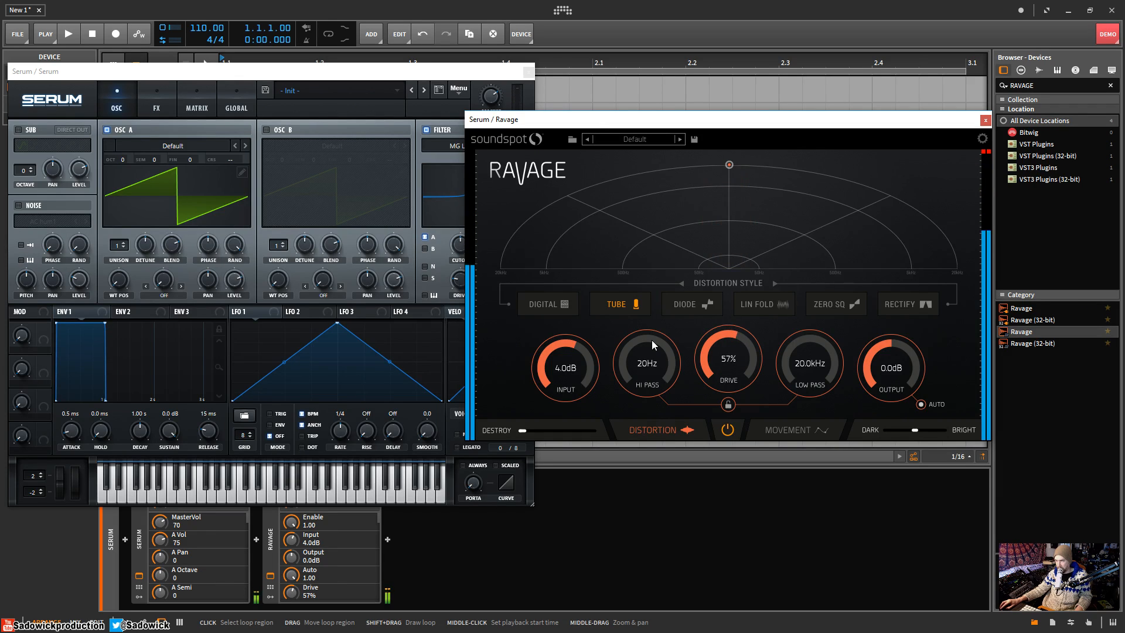
{"action": "left_click", "coordinate": [568, 309]}
{"action": "left_click", "coordinate": [592, 312]}
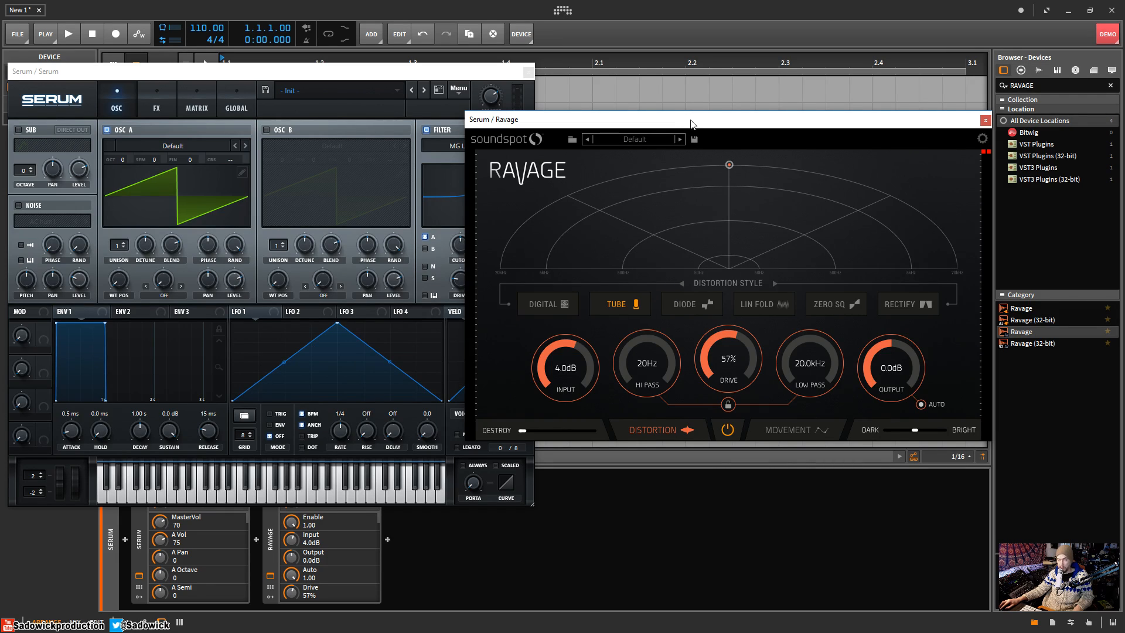
Shift the Ravage window slightly, then select the Diode distortion style and set Drive to 53%.
{"action": "left_click_drag", "start_coordinate": [689, 123], "coordinate": [689, 127]}
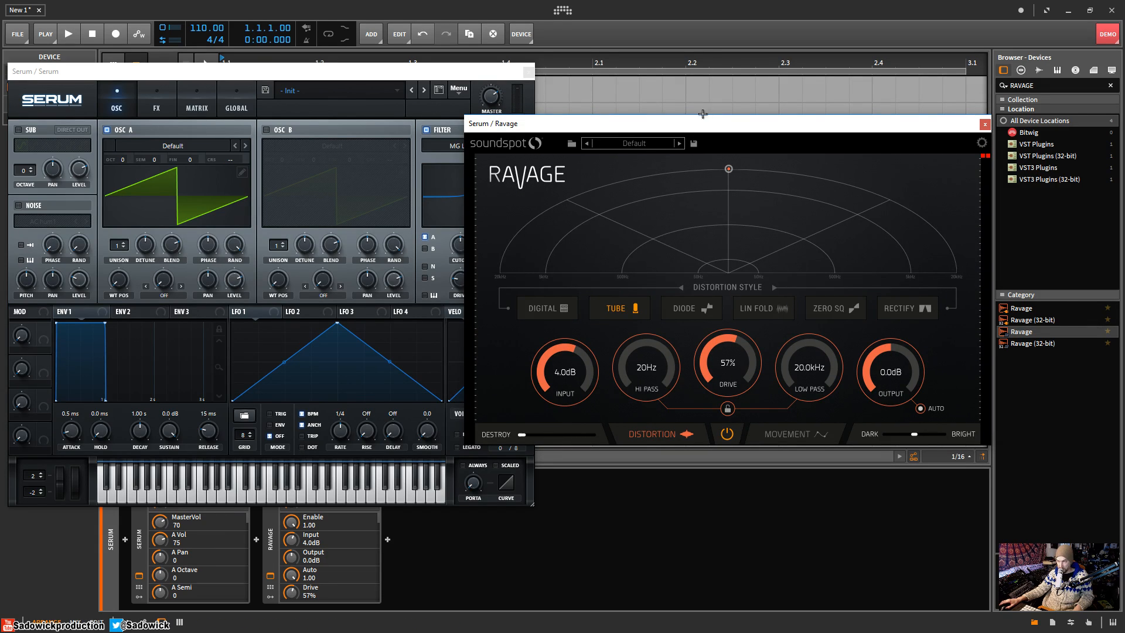
{"action": "left_click_drag", "start_coordinate": [712, 127], "coordinate": [692, 127]}
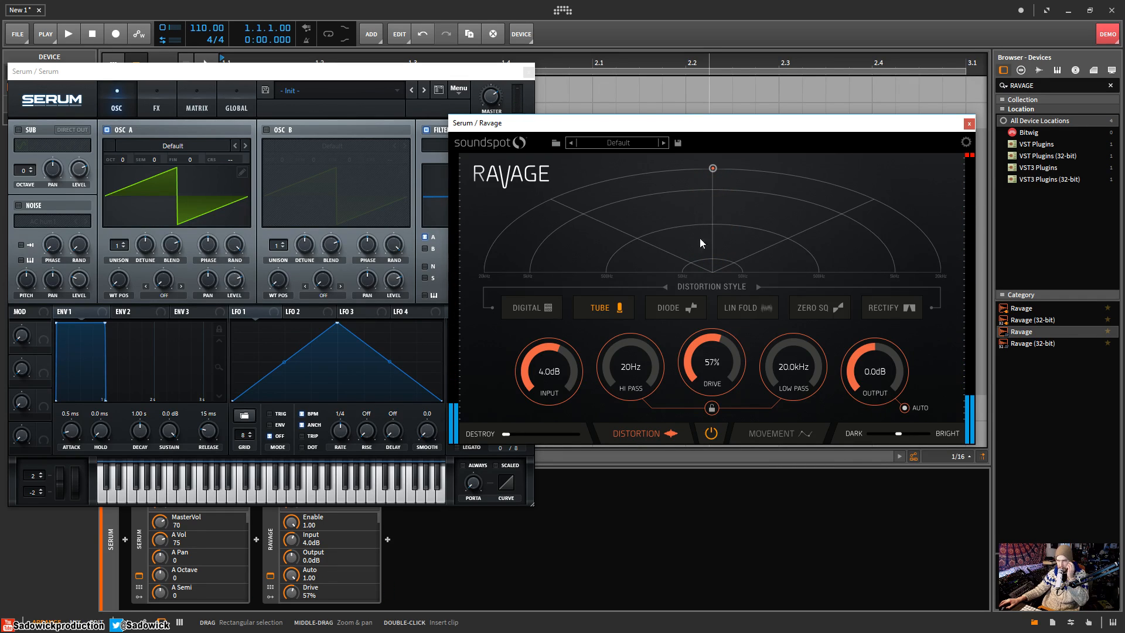
{"action": "left_click_drag", "start_coordinate": [711, 359], "coordinate": [702, 364]}
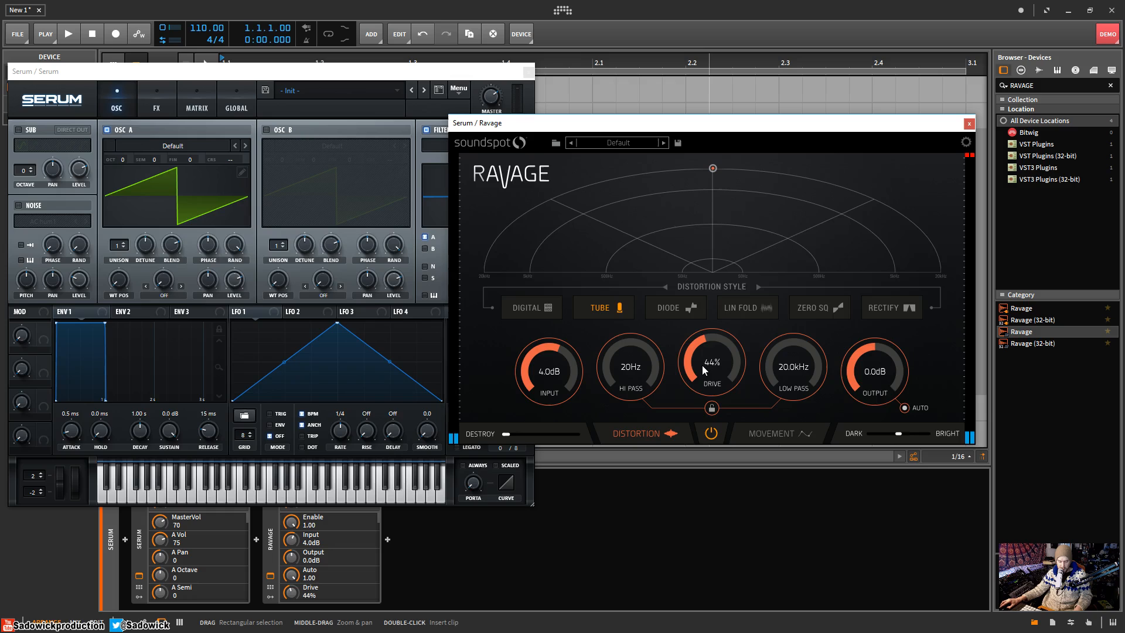
{"action": "left_click", "coordinate": [675, 307]}
{"action": "left_click_drag", "start_coordinate": [712, 358], "coordinate": [709, 343]}
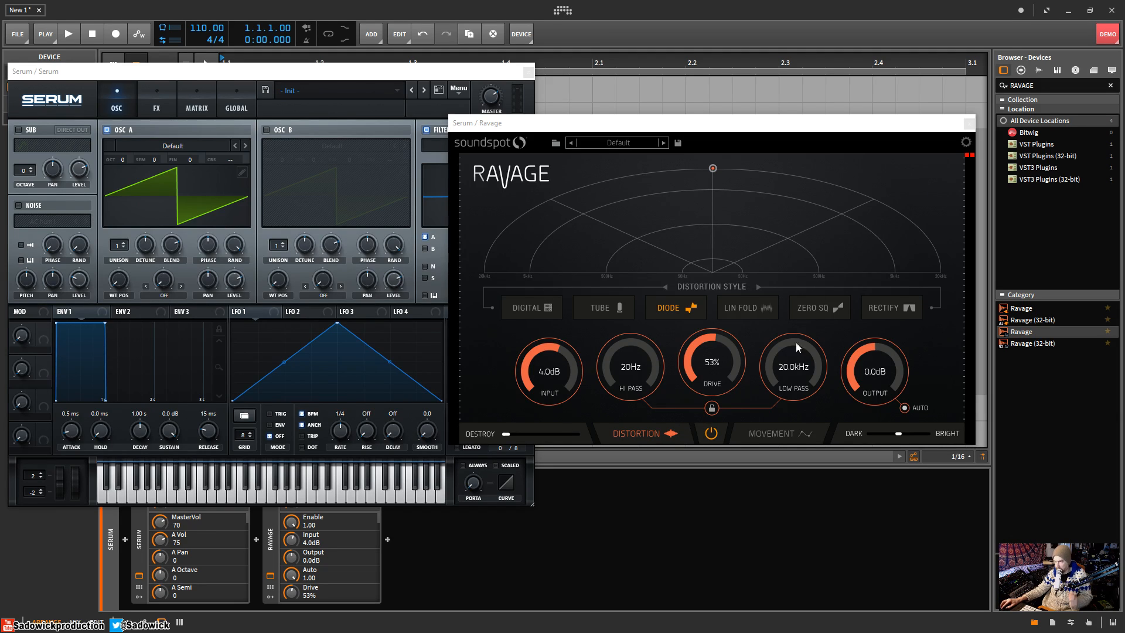
Try the Lin Fold distortion style, varying Drive and leaving it at 52%.
{"action": "left_click", "coordinate": [757, 310]}
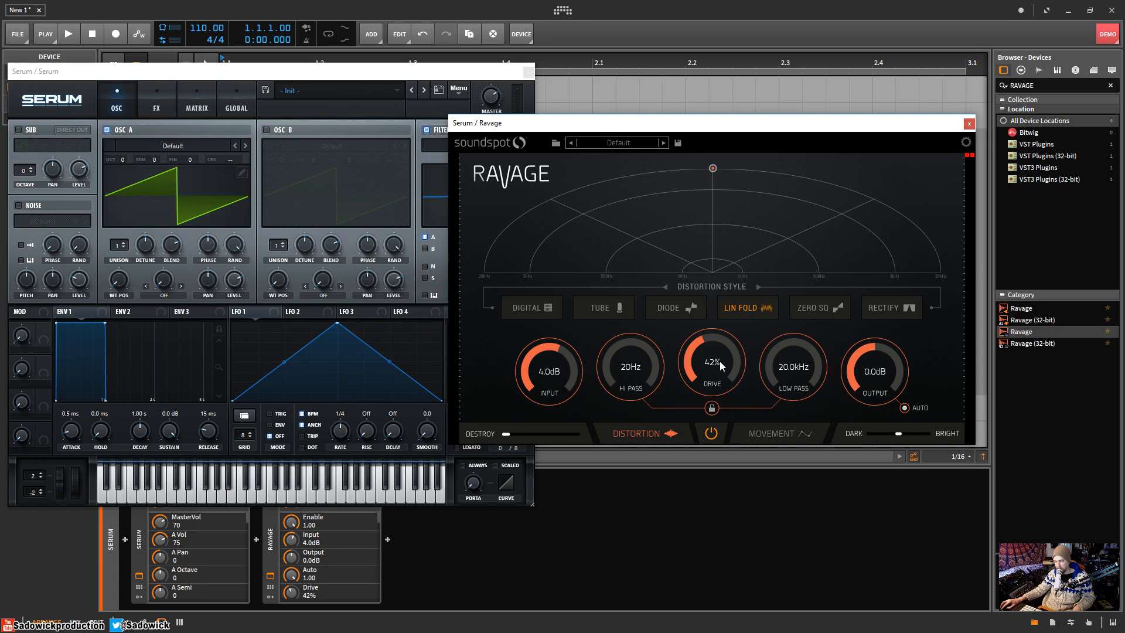
{"action": "left_click_drag", "start_coordinate": [719, 361], "coordinate": [720, 384]}
{"action": "left_click_drag", "start_coordinate": [726, 349], "coordinate": [747, 333]}
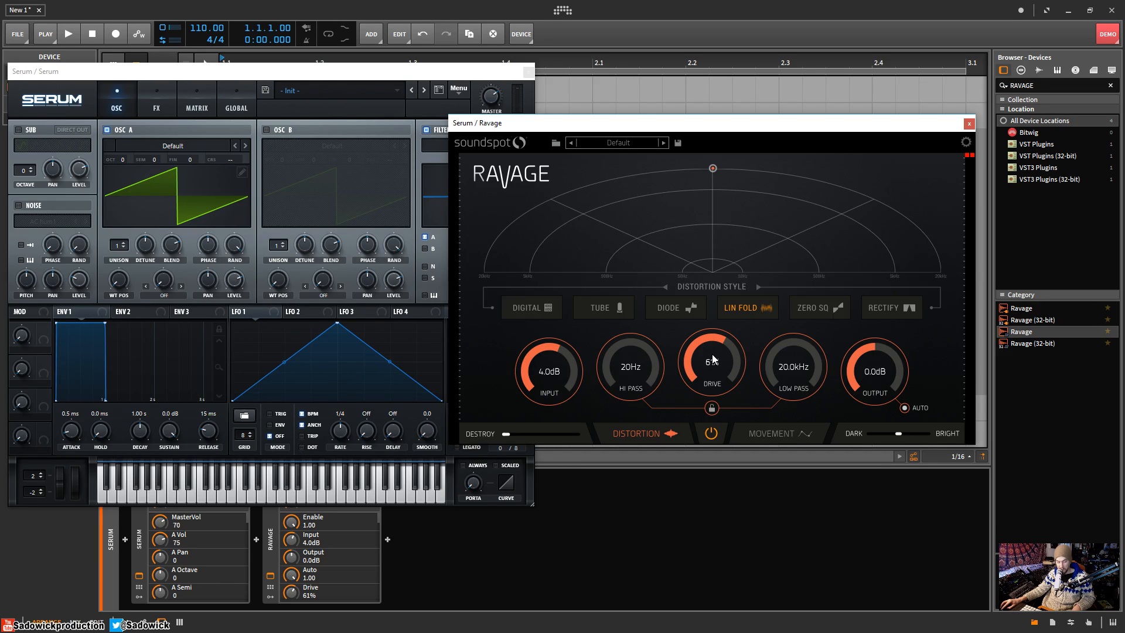
{"action": "left_click_drag", "start_coordinate": [712, 360], "coordinate": [728, 372]}
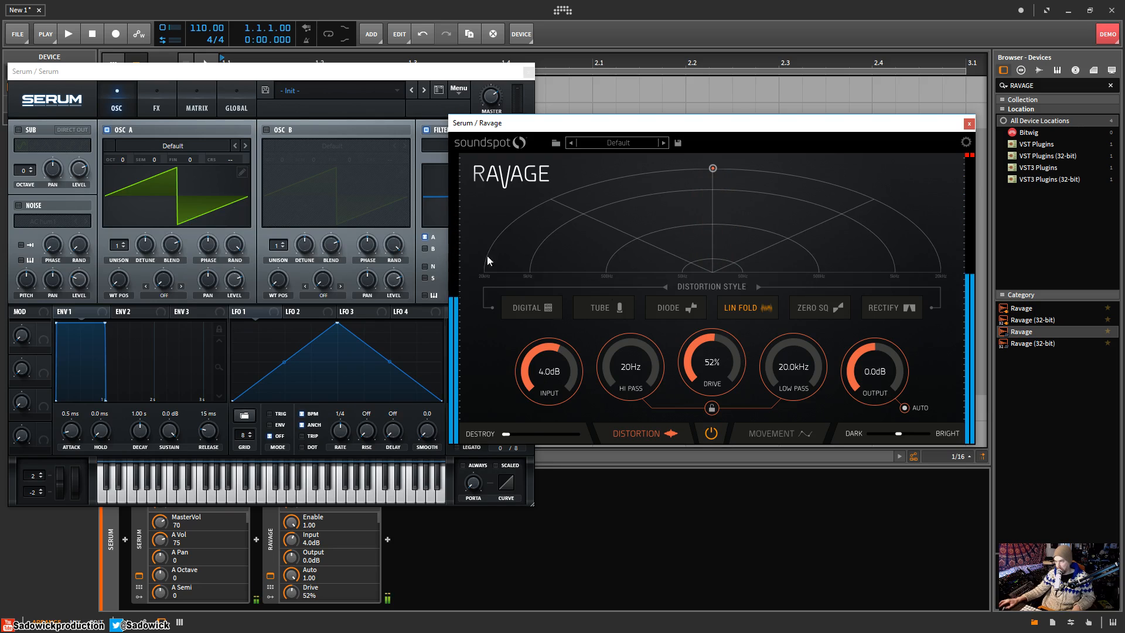
Enable Mono voicing in Serum and adjust its filter cutoff.
{"action": "left_click", "coordinate": [450, 76]}
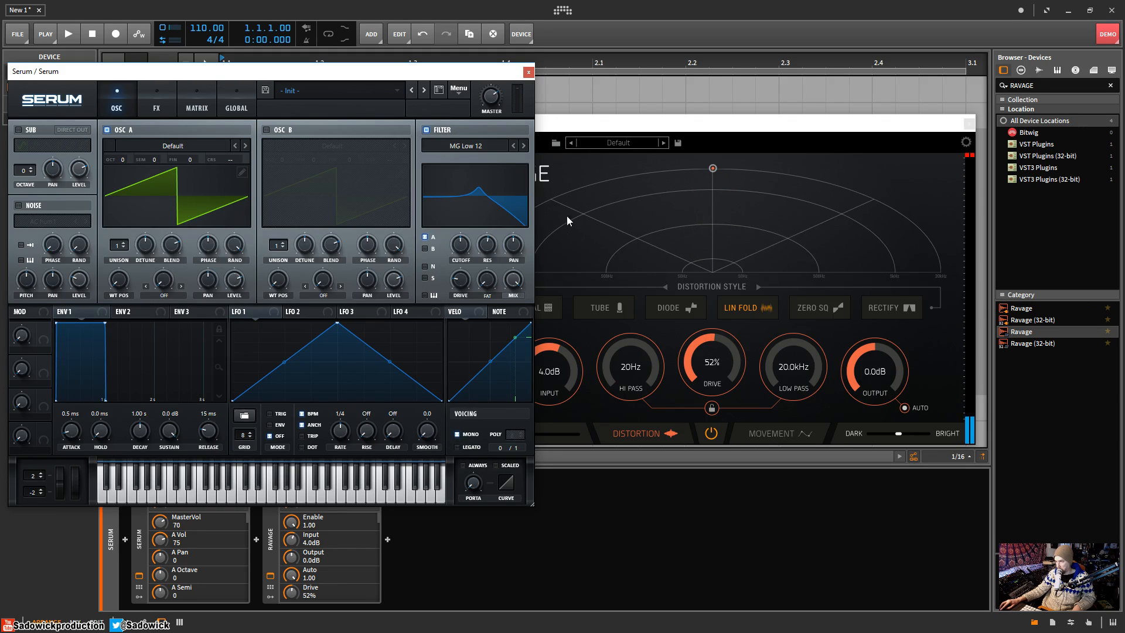
{"action": "left_click", "coordinate": [606, 123]}
{"action": "left_click", "coordinate": [412, 75]}
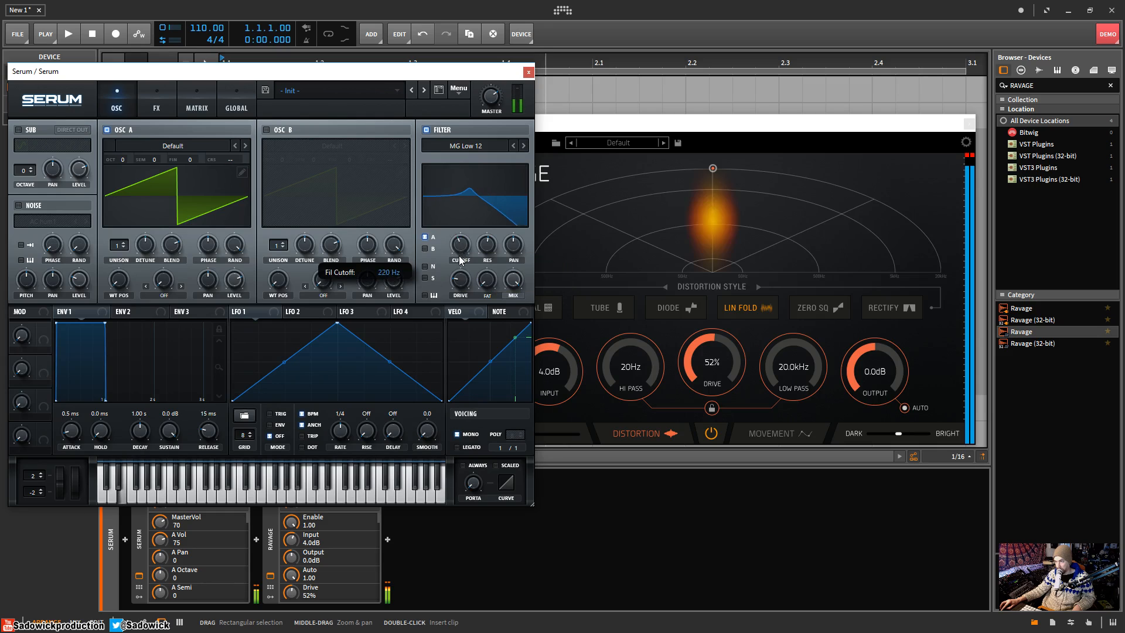
{"action": "left_click_drag", "start_coordinate": [465, 251], "coordinate": [478, 281]}
Bring Ravage to the front, select the Zero SQ distortion style and set Drive to 25%.
{"action": "left_click", "coordinate": [610, 134]}
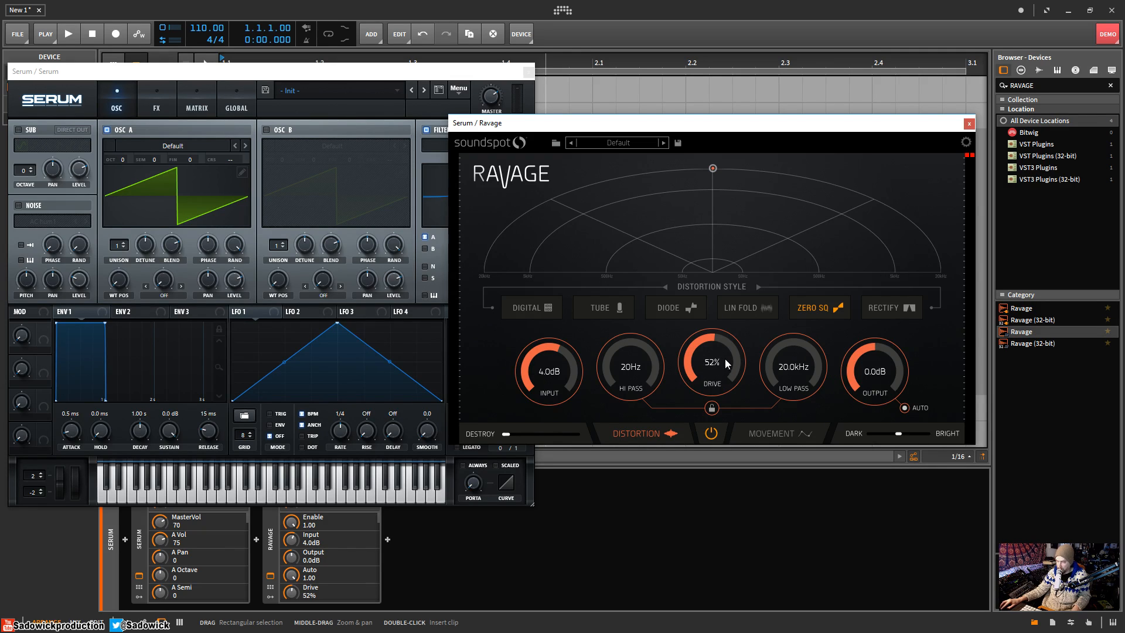
{"action": "left_click_drag", "start_coordinate": [725, 359], "coordinate": [732, 384]}
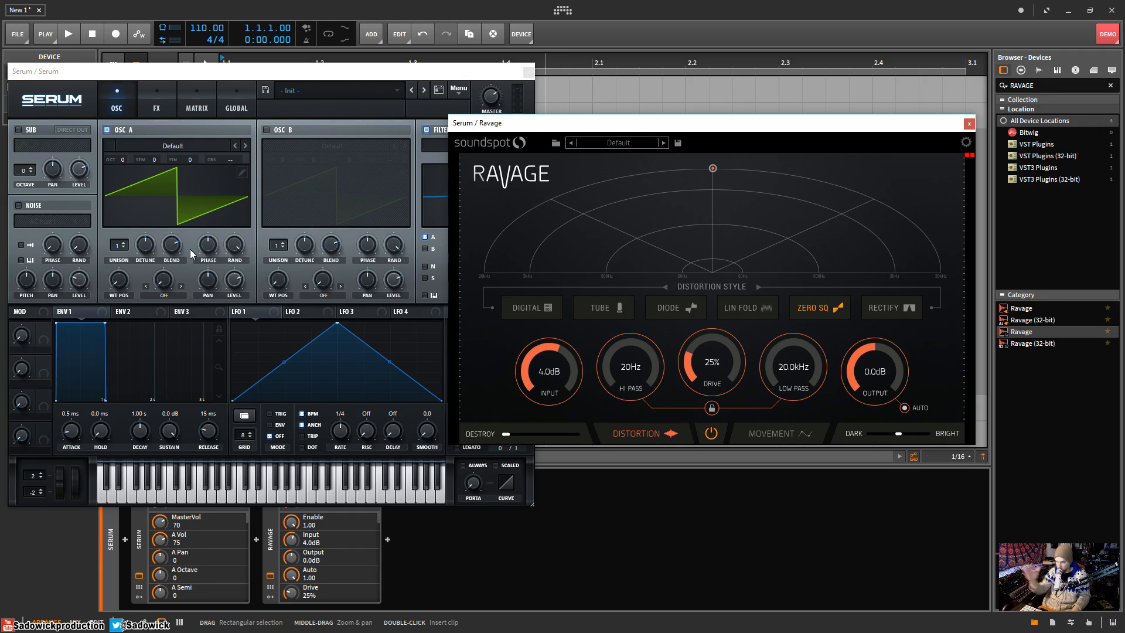
Set Ravage's Drive to 53%, switch to the Rectify distortion style and raise Drive to 78%.
{"action": "mouse_move", "coordinate": [711, 361]}
{"action": "left_mouse_down"}
{"action": "mouse_move", "coordinate": [714, 286]}
{"action": "mouse_move", "coordinate": [722, 364]}
{"action": "mouse_move", "coordinate": [723, 298]}
{"action": "mouse_move", "coordinate": [727, 329]}
{"action": "mouse_move", "coordinate": [690, 349]}
{"action": "mouse_move", "coordinate": [707, 364]}
{"action": "left_mouse_up"}
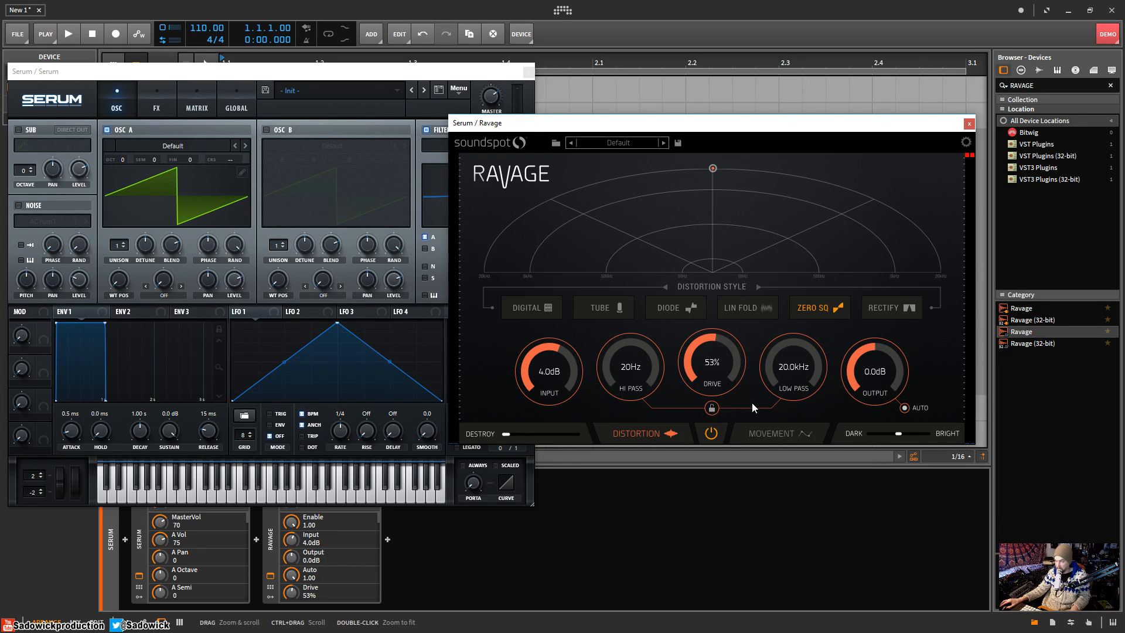
{"action": "left_click", "coordinate": [896, 310]}
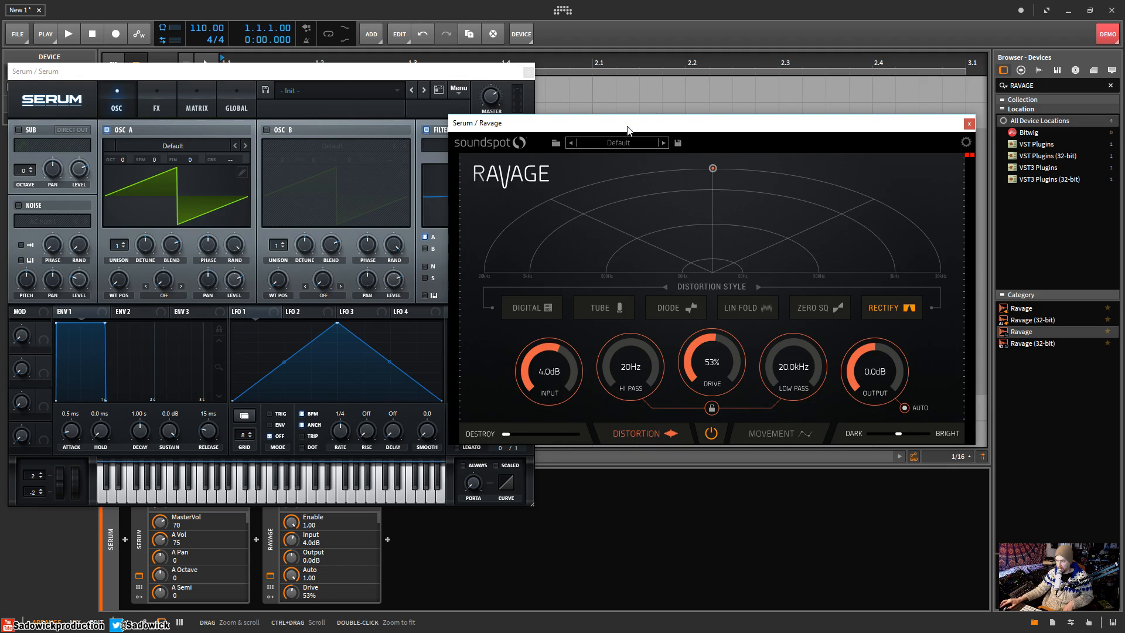
{"action": "left_click_drag", "start_coordinate": [709, 370], "coordinate": [712, 332]}
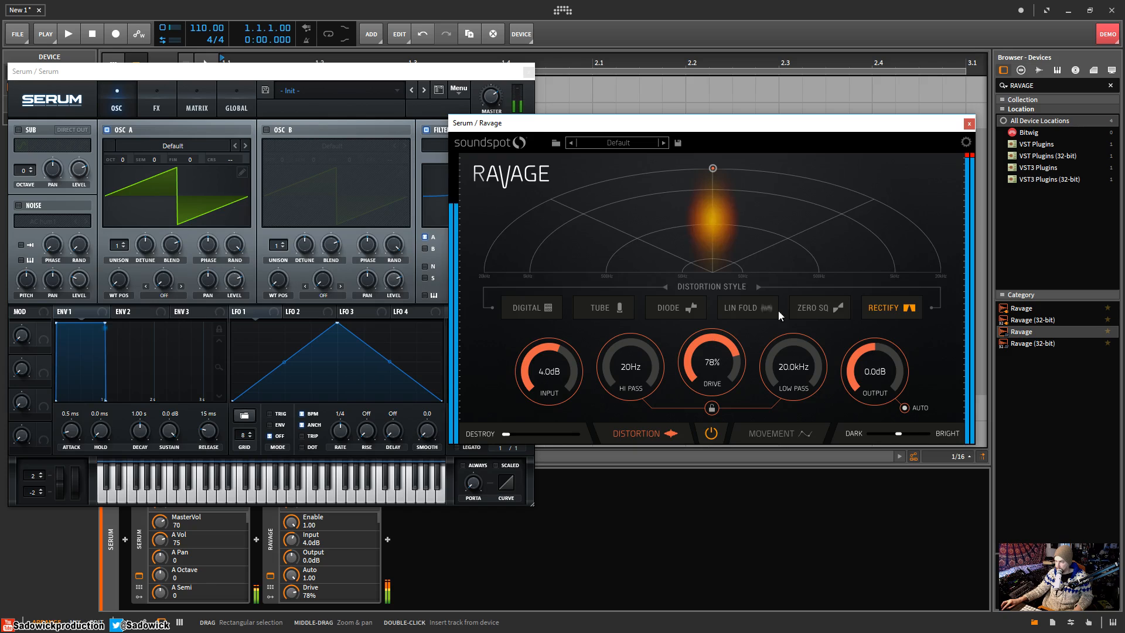
Raise Input to 4.4 dB, compare Zero SQ with Rectify and leave Rectify active with Drive at 69%.
{"action": "left_click_drag", "start_coordinate": [553, 374], "coordinate": [553, 369]}
{"action": "left_click", "coordinate": [817, 309]}
{"action": "left_click", "coordinate": [901, 308]}
{"action": "left_click_drag", "start_coordinate": [718, 363], "coordinate": [724, 373]}
{"action": "left_click_drag", "start_coordinate": [514, 434], "coordinate": [473, 445]}
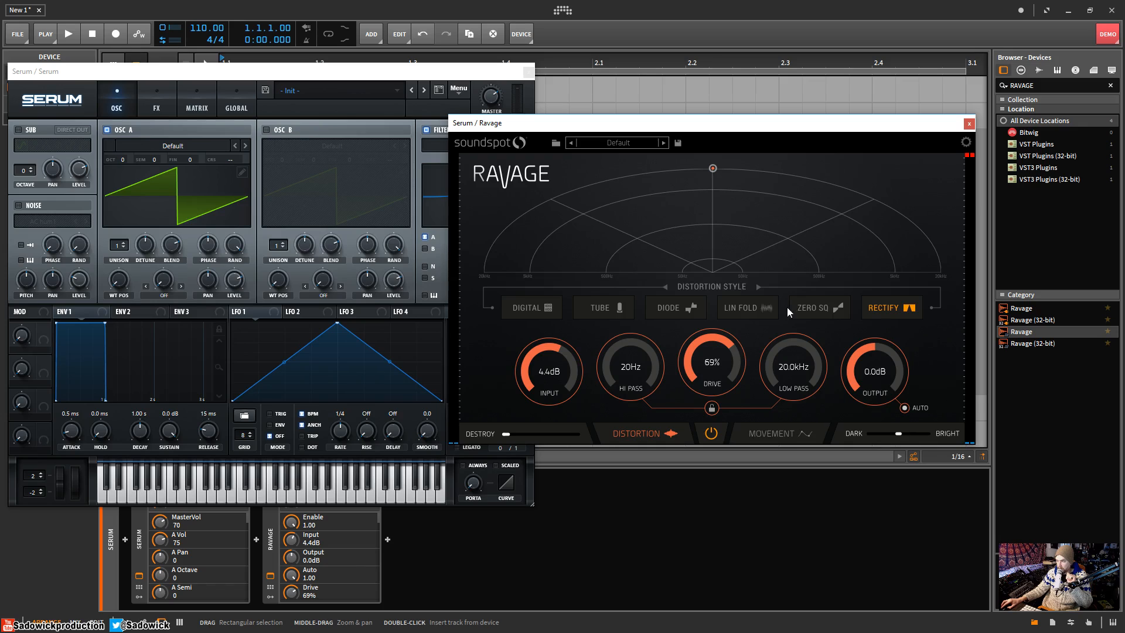
Try lowering Ravage's Low Pass to 20 Hz and then 467 Hz while varying Drive.
{"action": "left_click", "coordinate": [712, 408]}
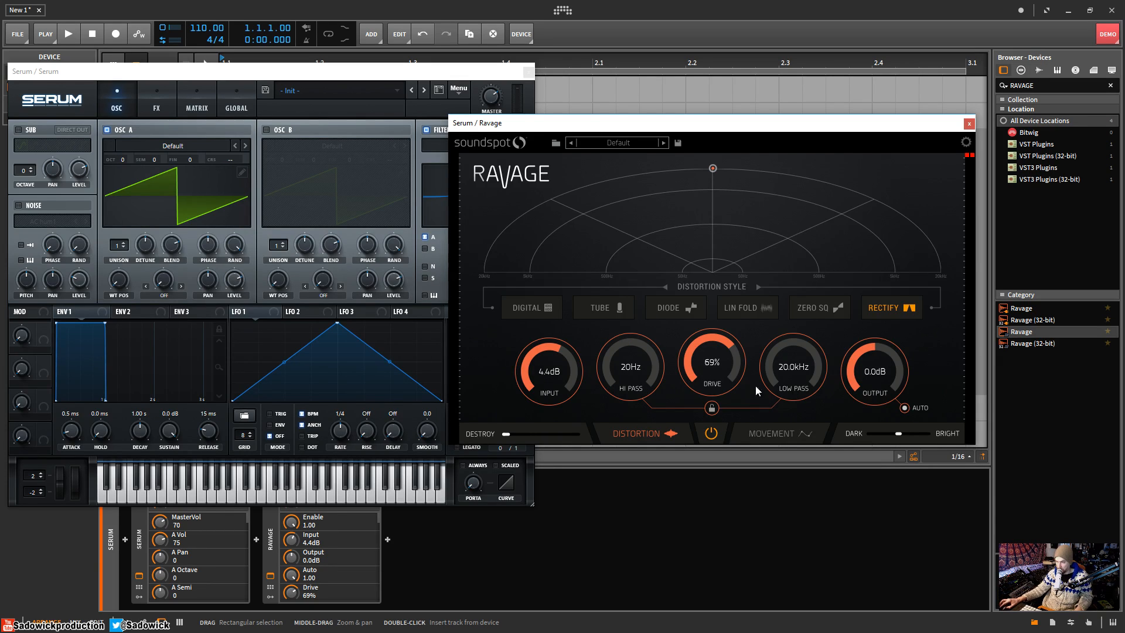
{"action": "left_click_drag", "start_coordinate": [820, 363], "coordinate": [784, 477]}
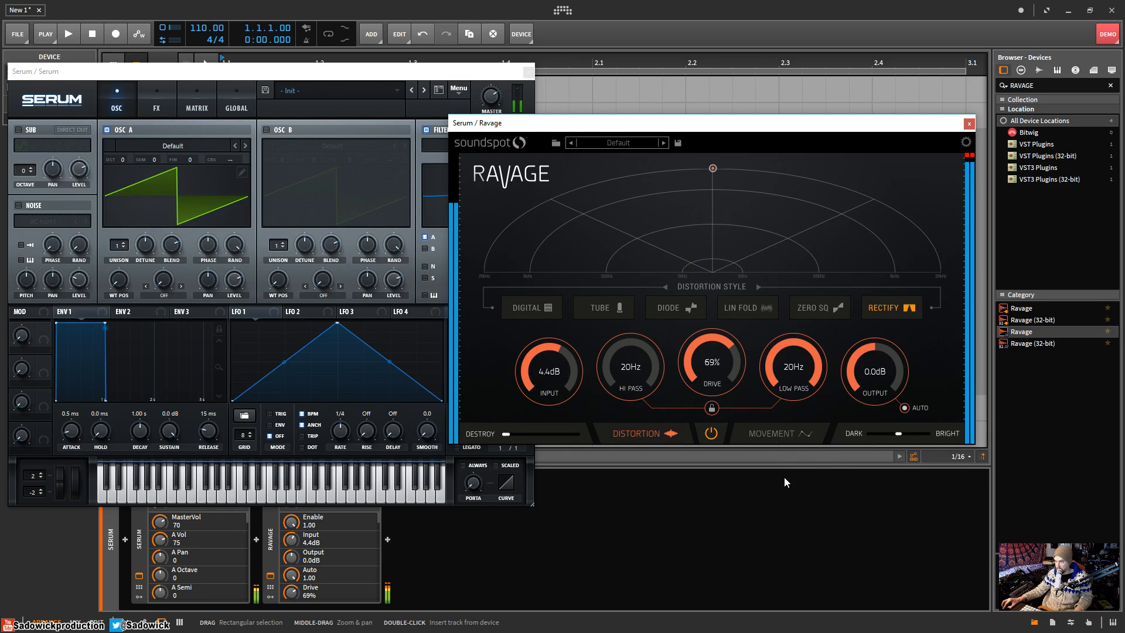
{"action": "left_click_drag", "start_coordinate": [788, 384], "coordinate": [787, 354]}
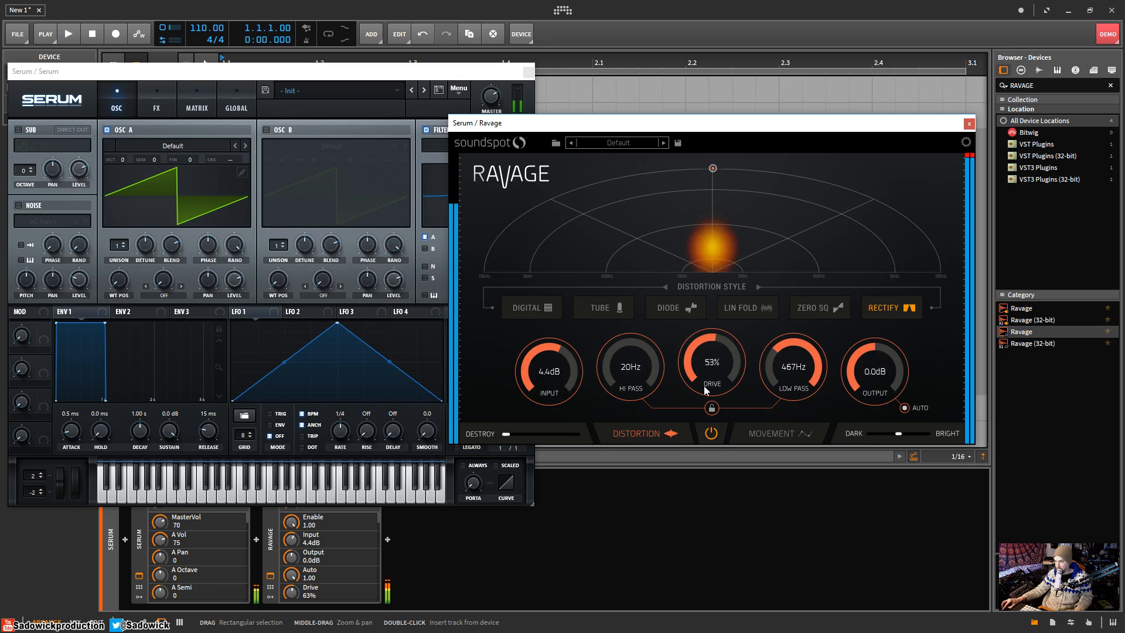
{"action": "left_click_drag", "start_coordinate": [704, 385], "coordinate": [795, 298]}
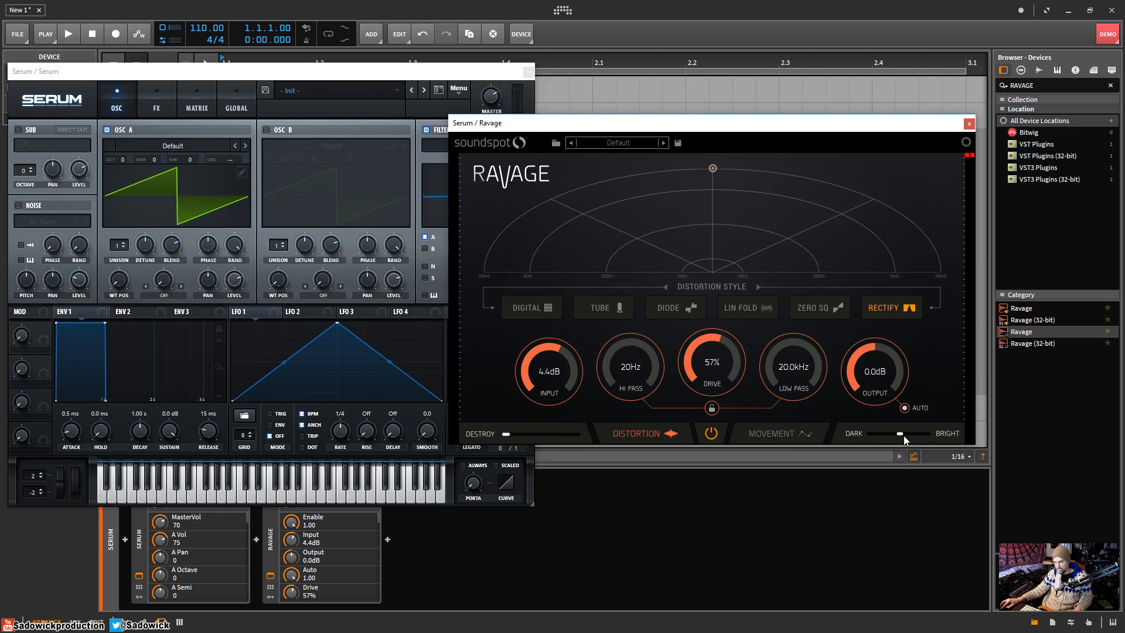
Select the Tube distortion style with Drive at 61% and centre the Dark/Bright balance.
{"action": "left_click_drag", "start_coordinate": [718, 365], "coordinate": [719, 360]}
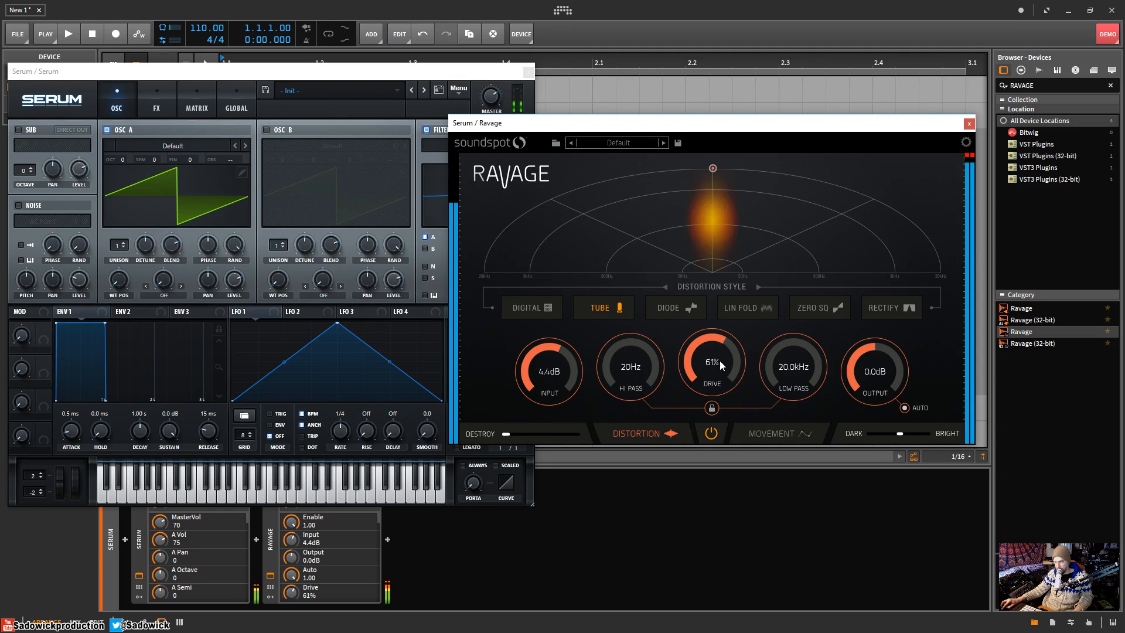
{"action": "mouse_move", "coordinate": [901, 435]}
{"action": "left_mouse_down"}
{"action": "mouse_move", "coordinate": [817, 446]}
{"action": "mouse_move", "coordinate": [933, 447]}
{"action": "mouse_move", "coordinate": [800, 453]}
{"action": "mouse_move", "coordinate": [1013, 444]}
{"action": "mouse_move", "coordinate": [894, 440]}
{"action": "left_mouse_up"}
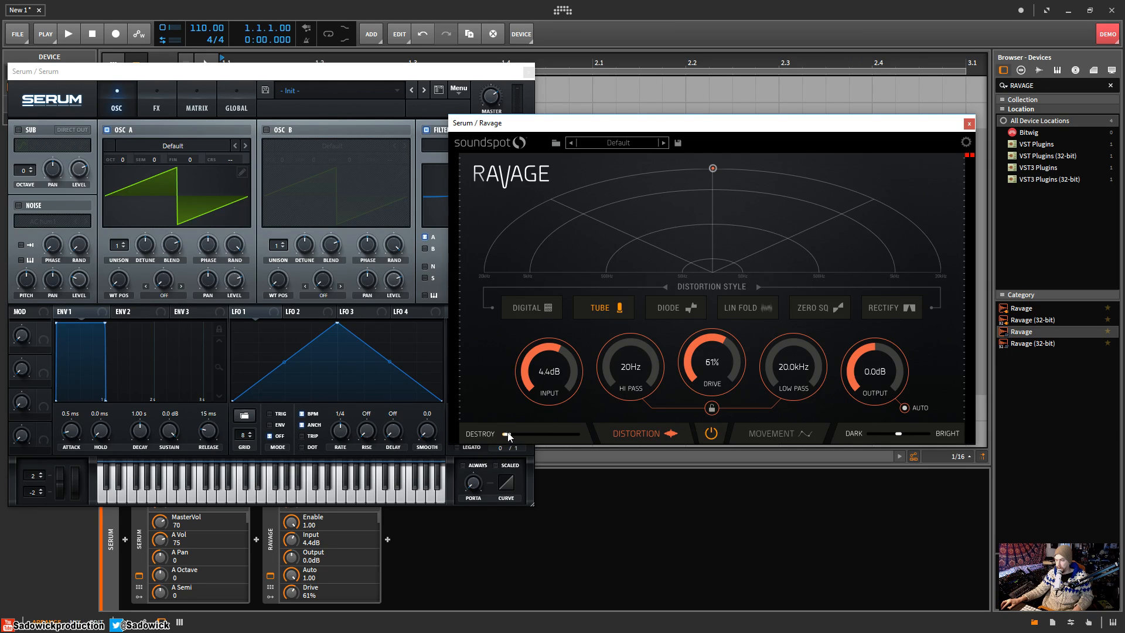
Raise Destroy to a little over half and push the tone balance most of the way toward Bright.
{"action": "mouse_move", "coordinate": [581, 436]}
{"action": "left_mouse_down"}
{"action": "mouse_move", "coordinate": [663, 440]}
{"action": "mouse_move", "coordinate": [596, 443]}
{"action": "left_mouse_up"}
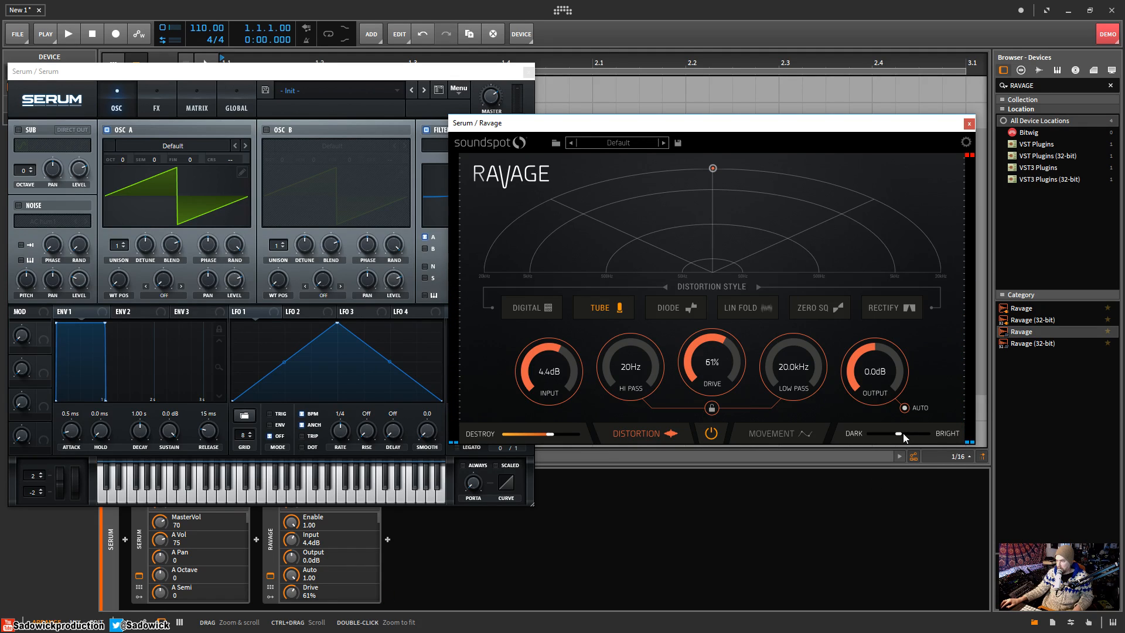
{"action": "left_click_drag", "start_coordinate": [902, 433], "coordinate": [1065, 466]}
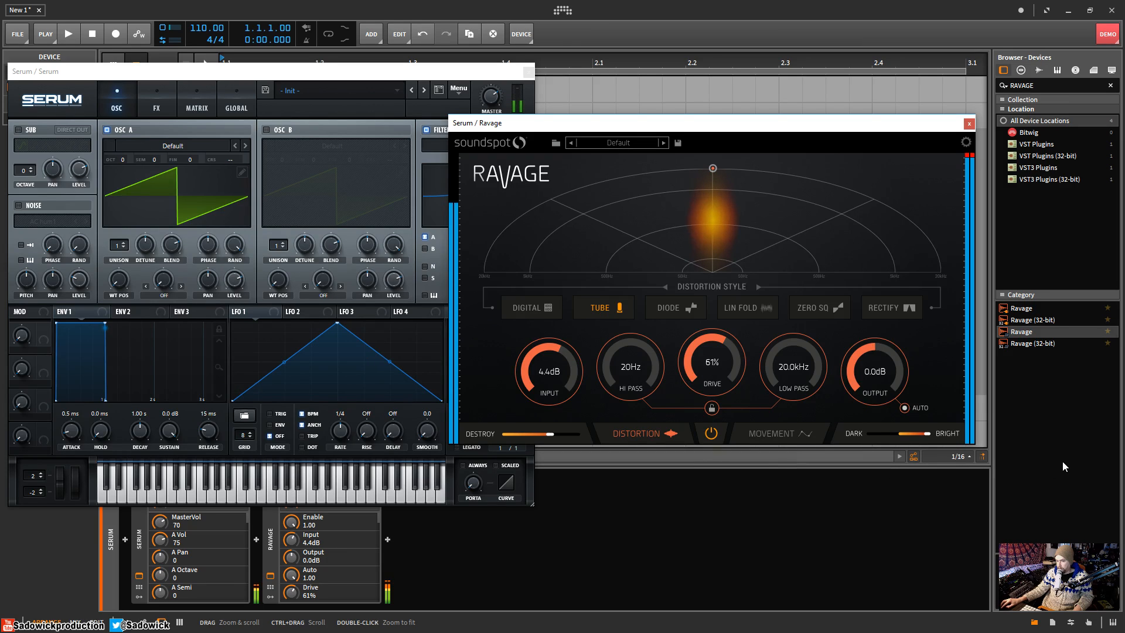
{"action": "left_click_drag", "start_coordinate": [894, 471], "coordinate": [1042, 470]}
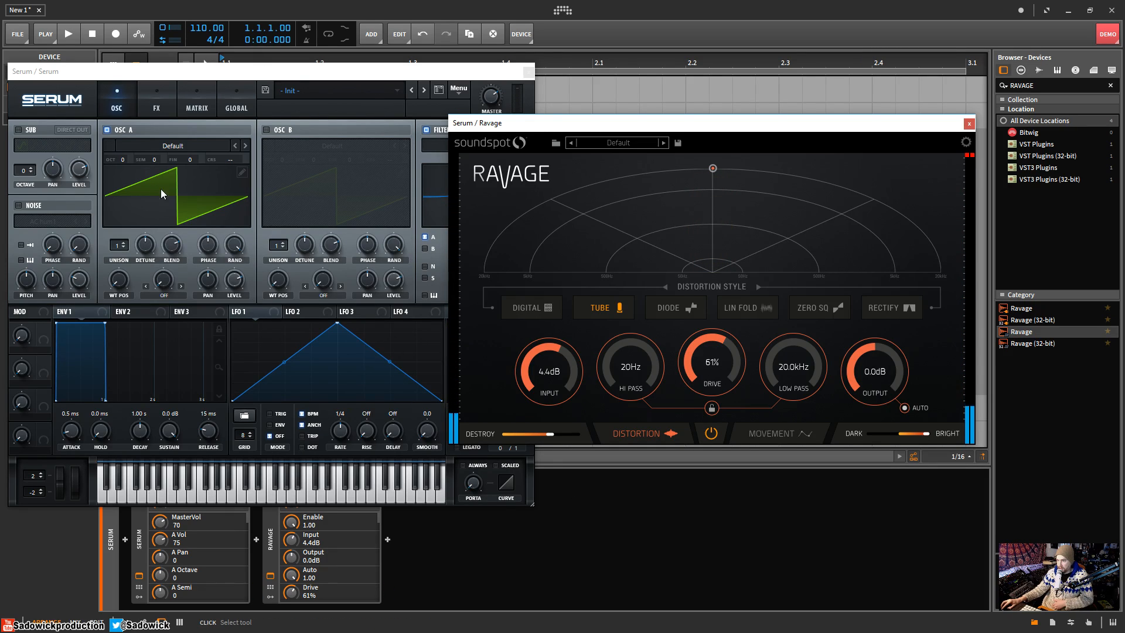
Bring Serum to the front, set its filter type to Band 24 and adjust the filter cutoff.
{"action": "left_click", "coordinate": [360, 105]}
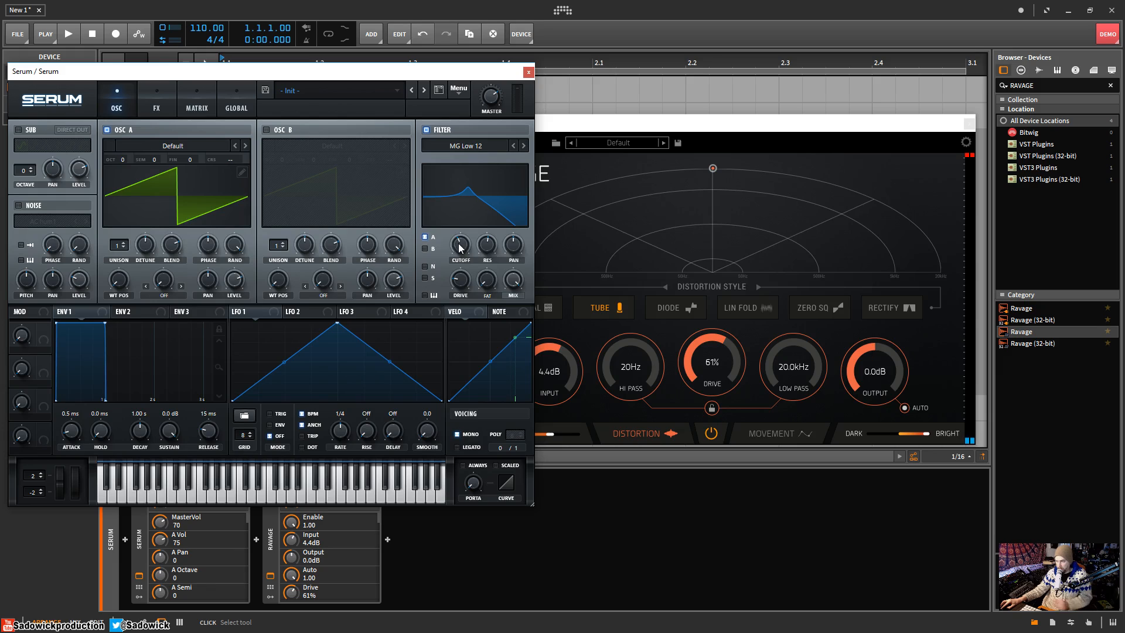
{"action": "mouse_move", "coordinate": [458, 242]}
{"action": "left_mouse_down"}
{"action": "mouse_move", "coordinate": [466, 216]}
{"action": "mouse_move", "coordinate": [461, 247]}
{"action": "left_mouse_up"}
{"action": "left_click", "coordinate": [524, 145]}
{"action": "left_click", "coordinate": [524, 146]}
{"action": "left_click", "coordinate": [524, 146]}
{"action": "left_click", "coordinate": [484, 148]}
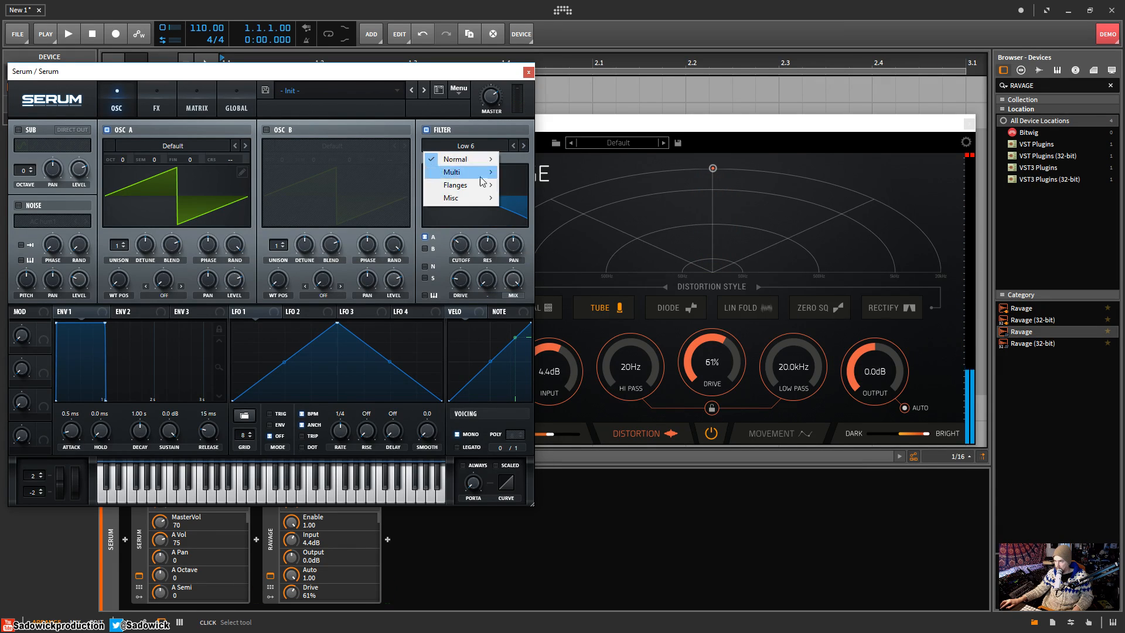
{"action": "mouse_move", "coordinate": [469, 158]}
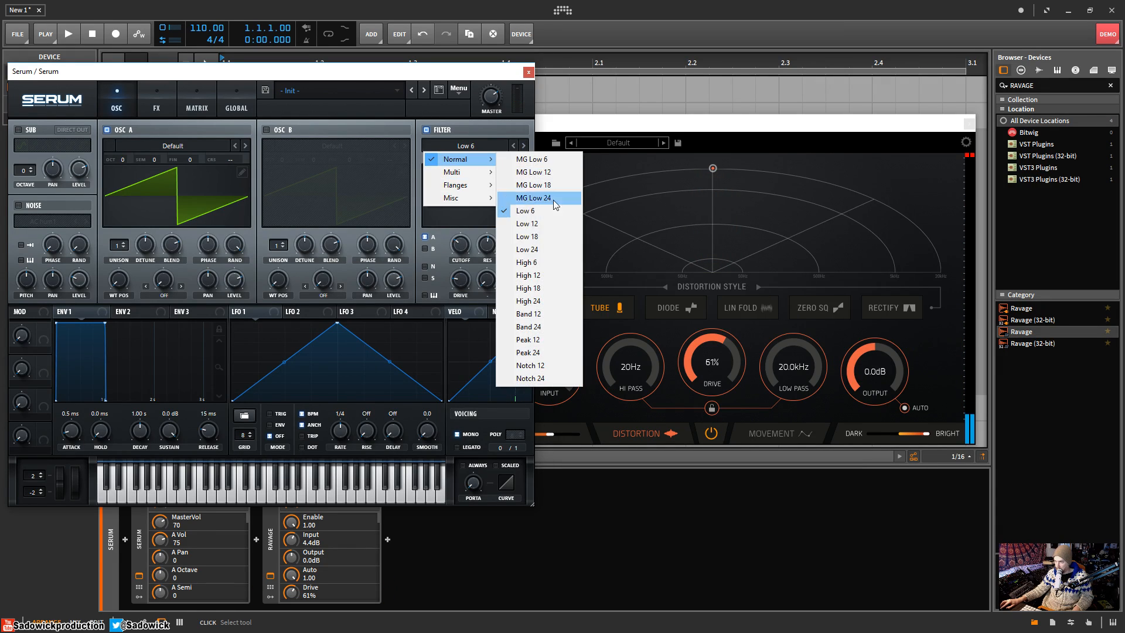
{"action": "left_click", "coordinate": [559, 326]}
{"action": "left_click_drag", "start_coordinate": [473, 226], "coordinate": [462, 222]}
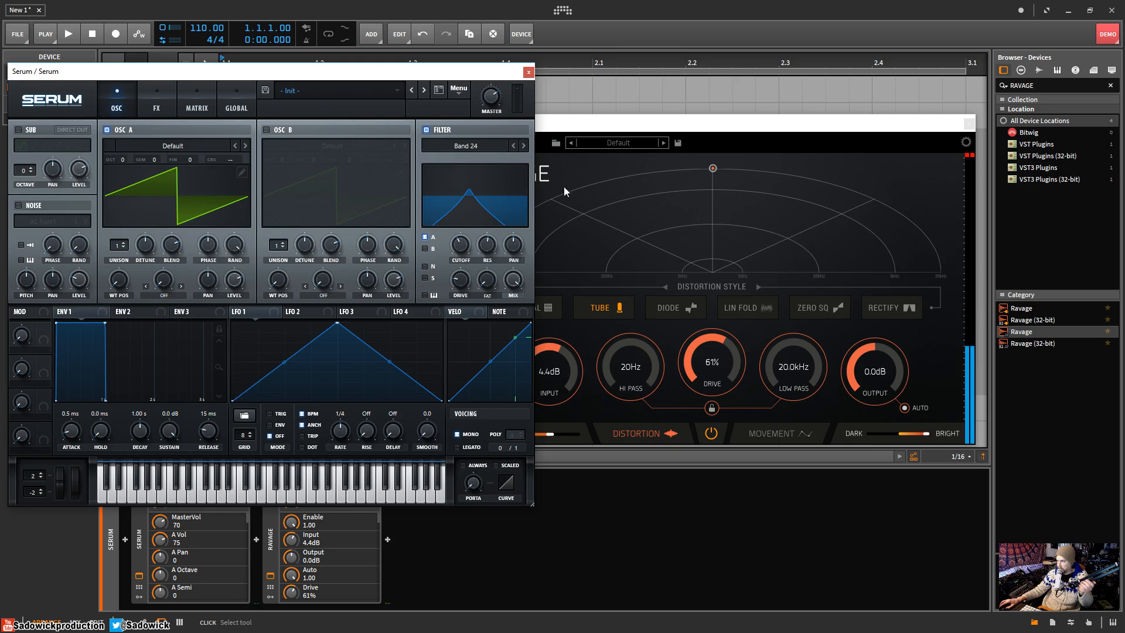
Select the Rectify distortion style in Ravage, open its Movement page and shift the plugin window slightly.
{"action": "left_click", "coordinate": [877, 309]}
{"action": "left_click", "coordinate": [877, 312]}
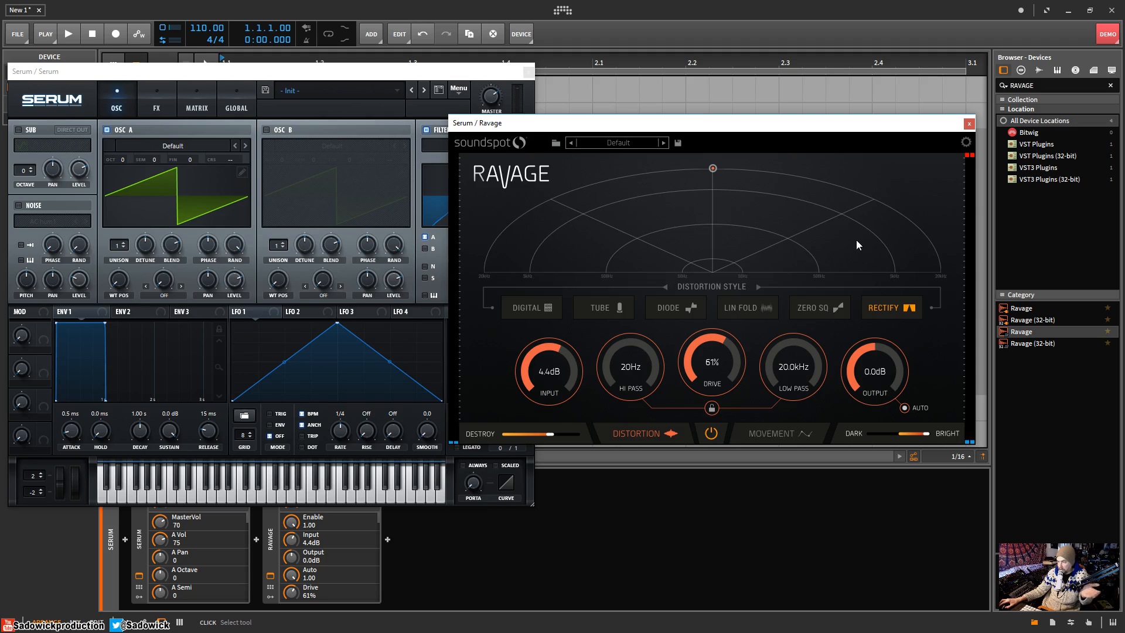
{"action": "left_click", "coordinate": [783, 432]}
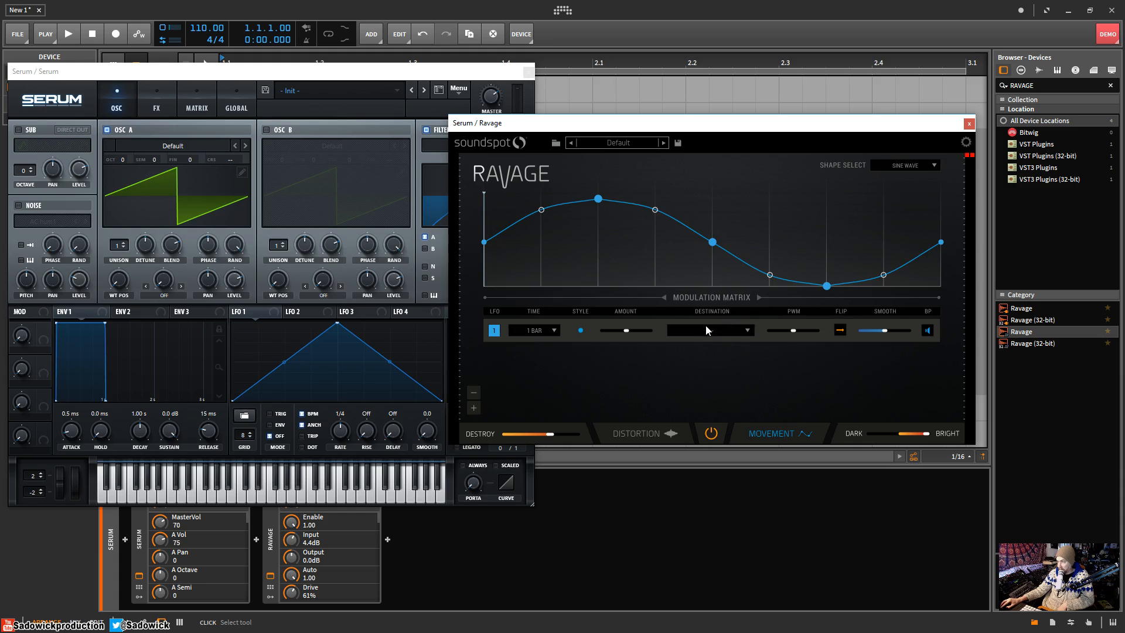
{"action": "left_click_drag", "start_coordinate": [597, 127], "coordinate": [581, 146]}
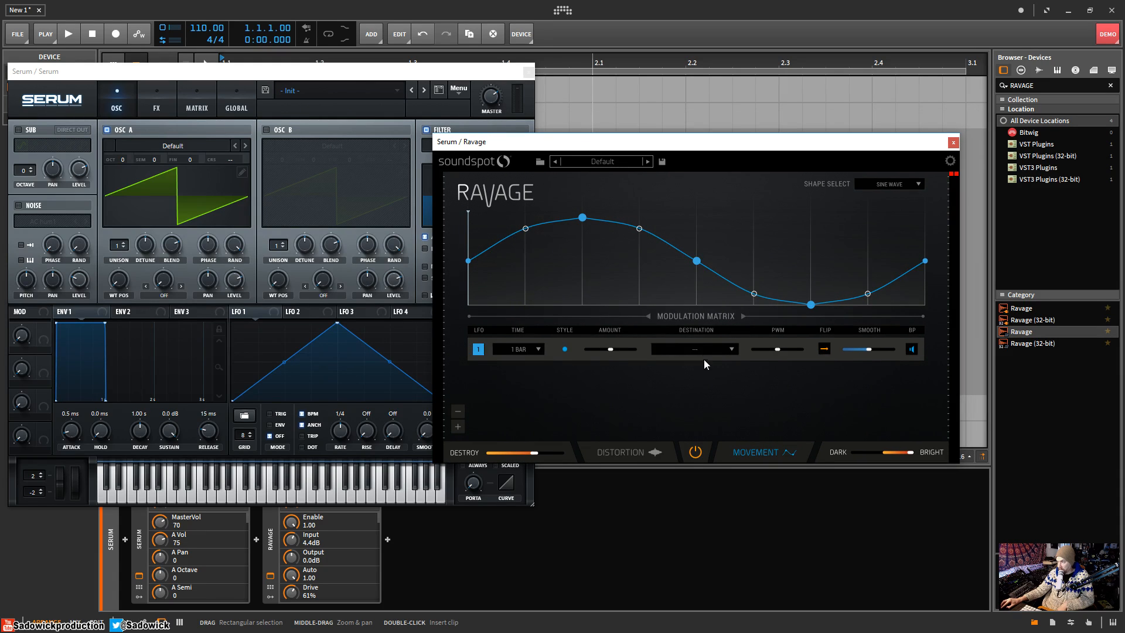
Set LFO 1 to a saw wave, reshape it into a falling ramp and bend the slope downward.
{"action": "left_click", "coordinate": [893, 186]}
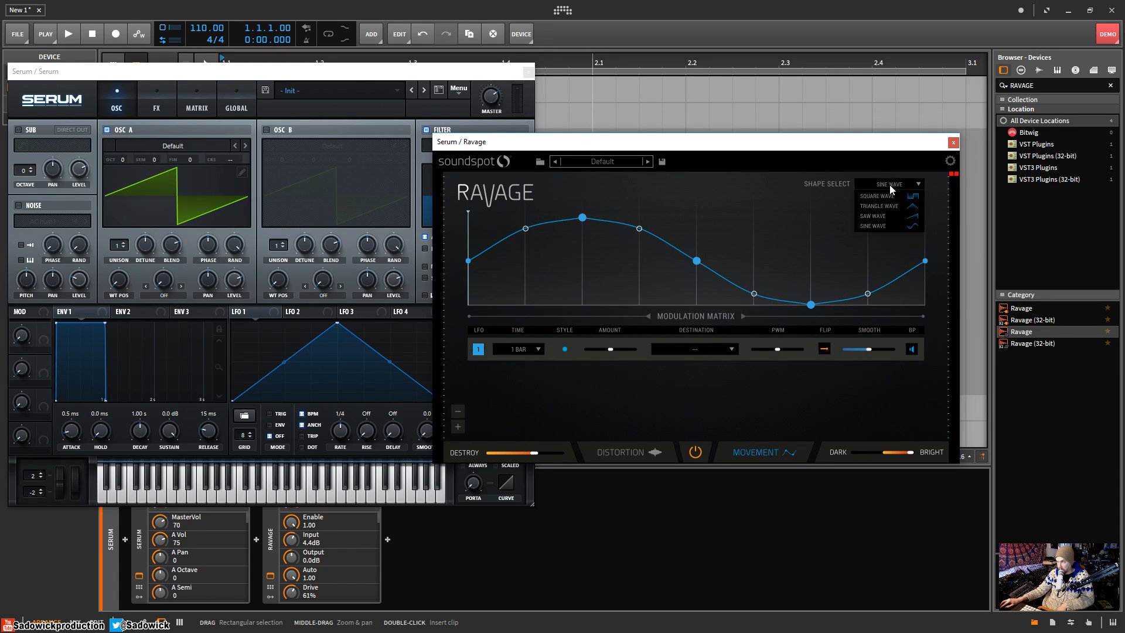
{"action": "left_click", "coordinate": [895, 216]}
{"action": "left_click_drag", "start_coordinate": [924, 218], "coordinate": [273, 165]}
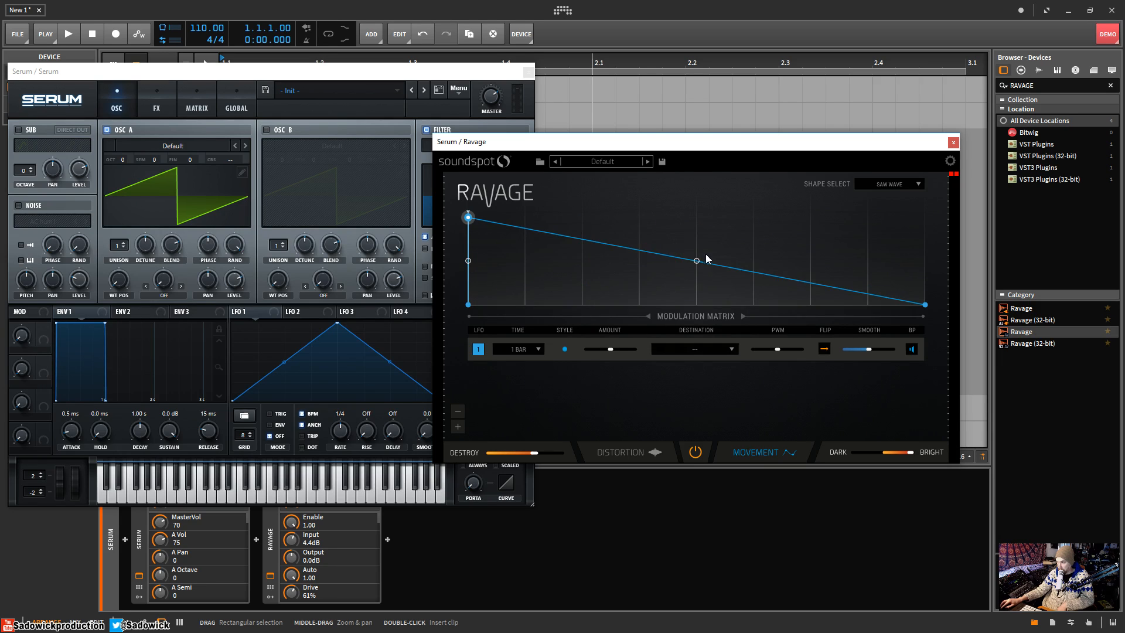
{"action": "left_click_drag", "start_coordinate": [706, 259], "coordinate": [721, 290]}
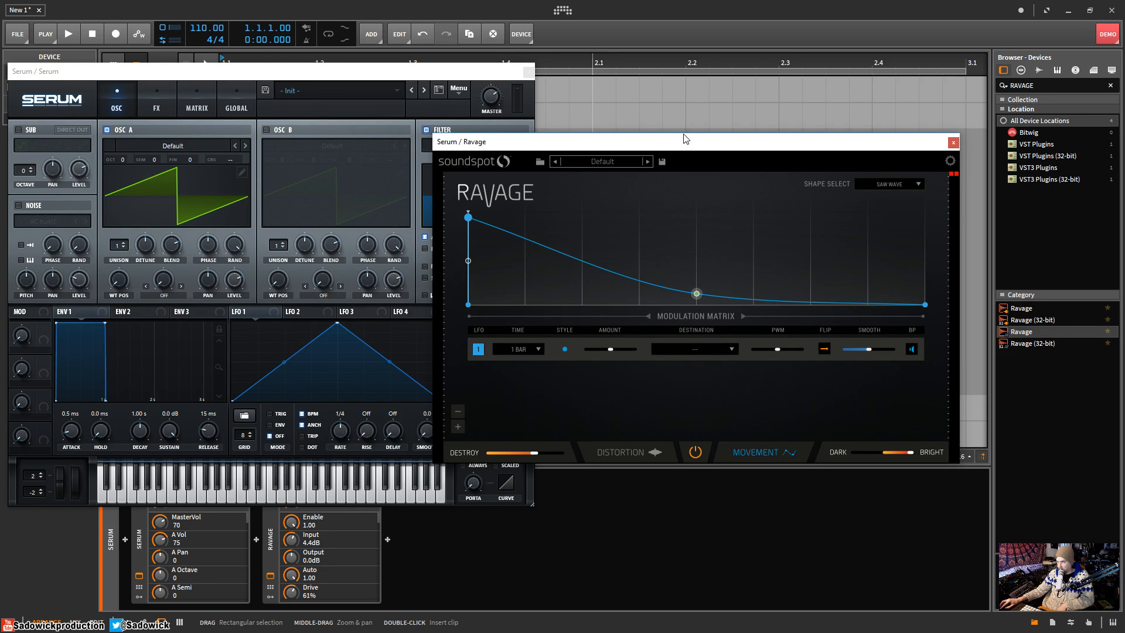
Play the project briefly to check the LFO movement, stop it and reposition the Ravage window.
{"action": "left_click_drag", "start_coordinate": [685, 139], "coordinate": [665, 155]}
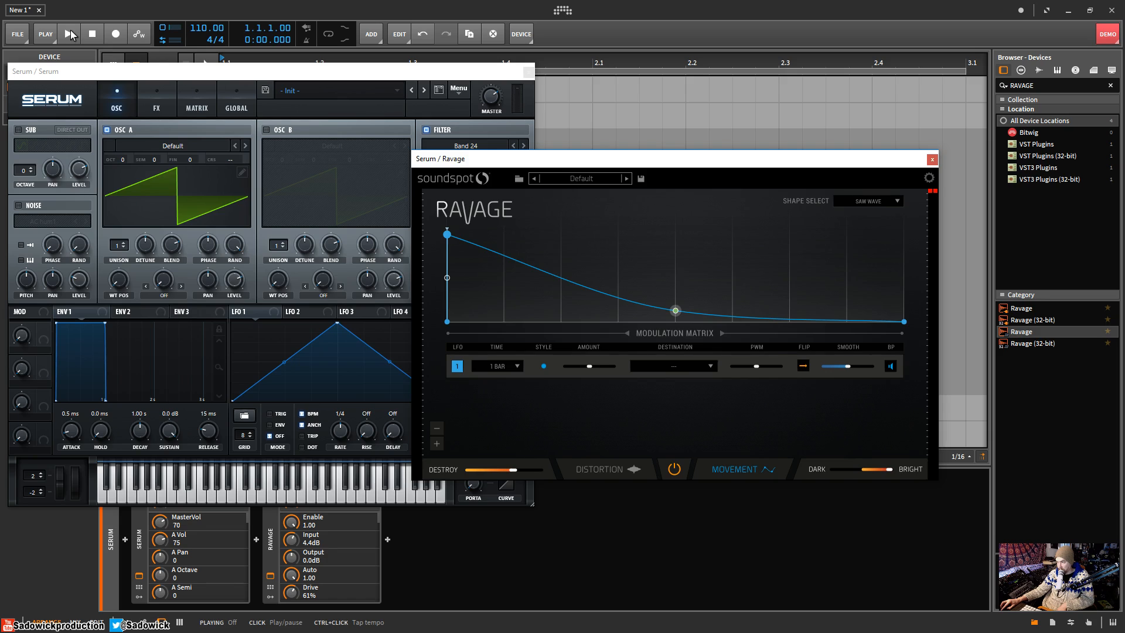
{"action": "left_click", "coordinate": [69, 34]}
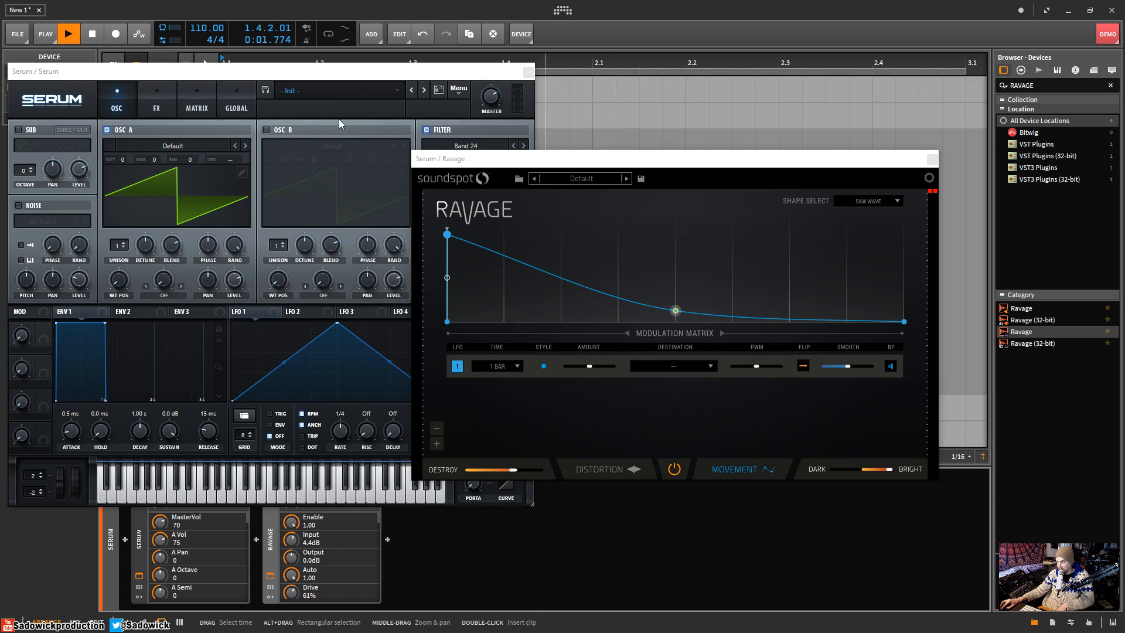
{"action": "key", "text": "space"}
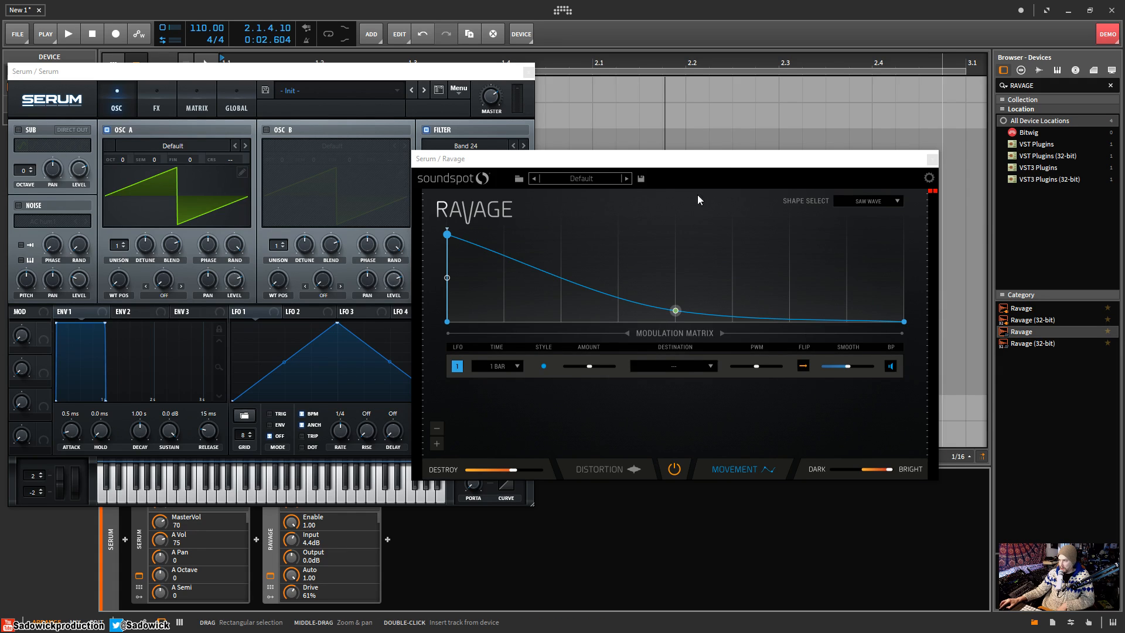
{"action": "mouse_move", "coordinate": [720, 162]}
{"action": "left_mouse_down"}
{"action": "mouse_move", "coordinate": [697, 158]}
{"action": "mouse_move", "coordinate": [725, 130]}
{"action": "mouse_move", "coordinate": [715, 141]}
{"action": "left_mouse_up"}
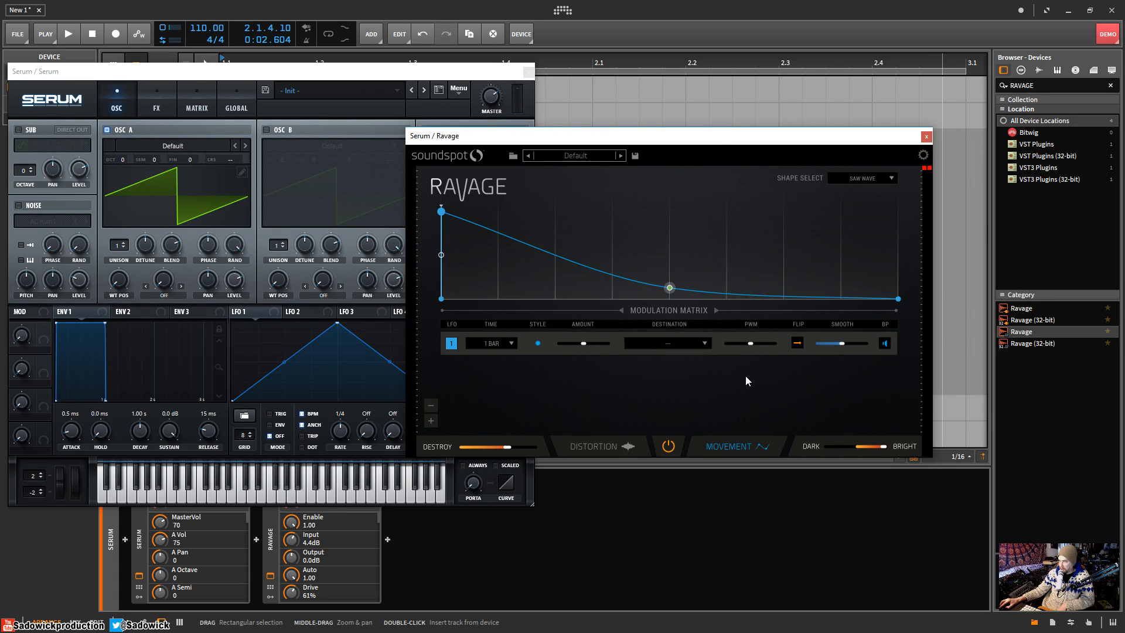
Check the modulation destinations for LFO 1, then return to Ravage's Distortion page and move its window up.
{"action": "left_click", "coordinate": [696, 343]}
{"action": "left_click", "coordinate": [783, 367]}
{"action": "left_click", "coordinate": [620, 445]}
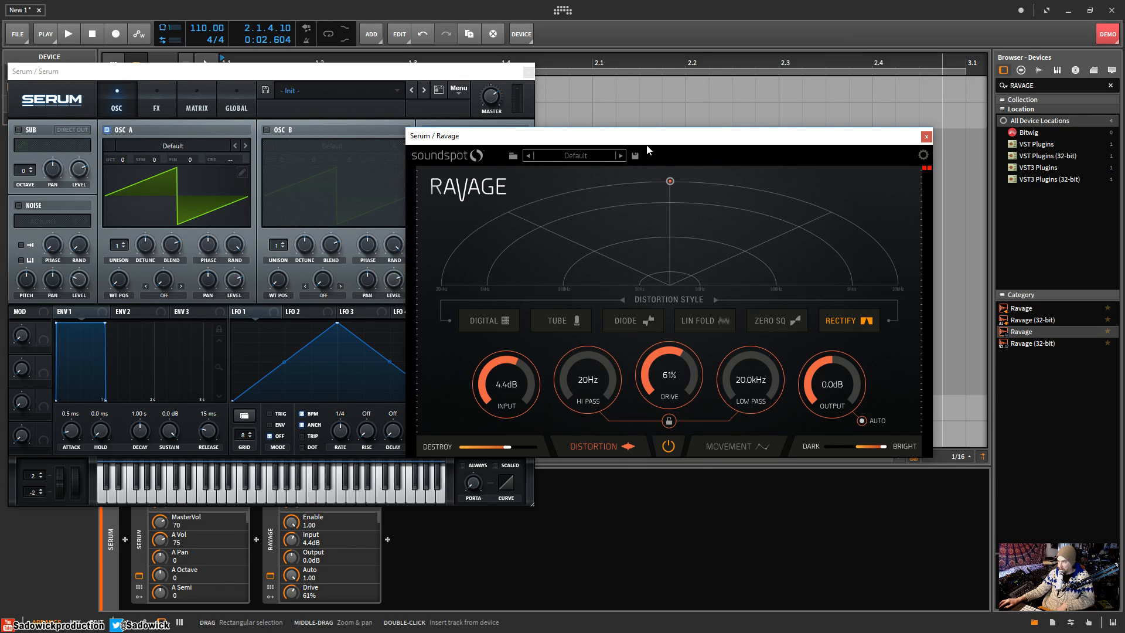
{"action": "left_click_drag", "start_coordinate": [643, 146], "coordinate": [655, 116]}
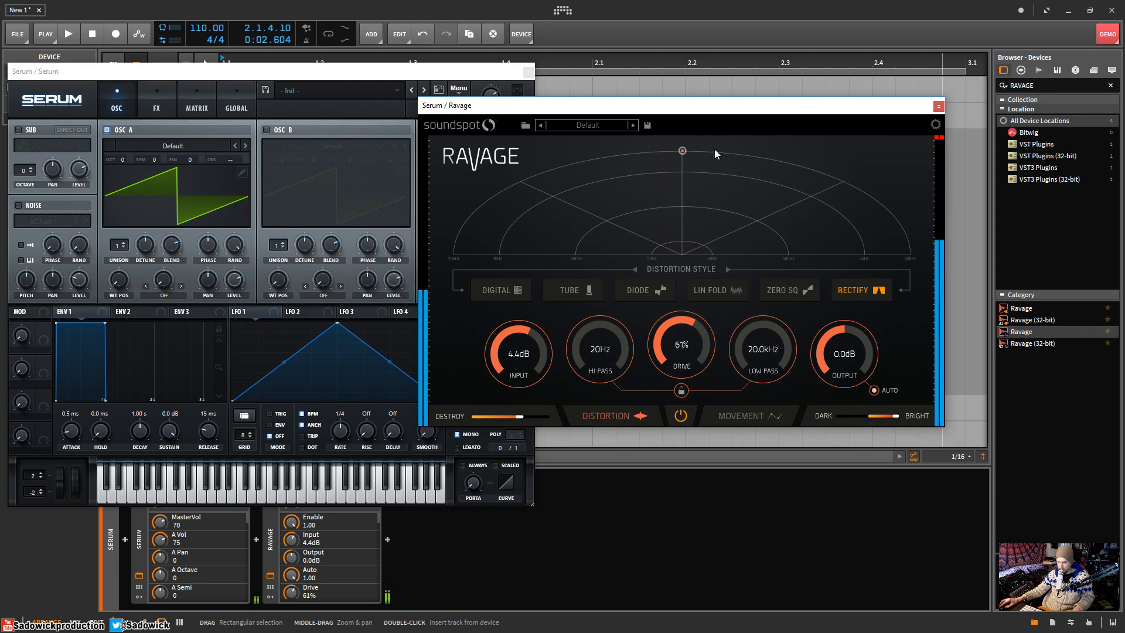
Nudge the graph's top node slightly and set Input to 6.7 dB, Output to -2.3 dB and Drive to 68%.
{"action": "left_click_drag", "start_coordinate": [683, 151], "coordinate": [693, 142]}
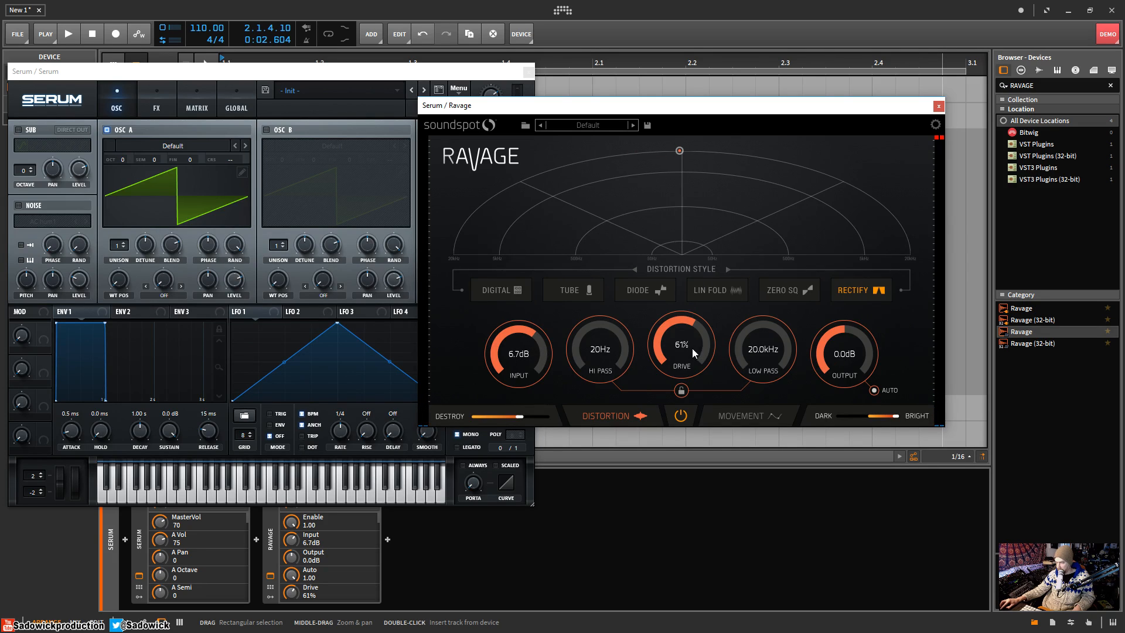
{"action": "mouse_move", "coordinate": [693, 348]}
{"action": "left_mouse_down"}
{"action": "mouse_move", "coordinate": [695, 329]}
{"action": "mouse_move", "coordinate": [689, 360]}
{"action": "left_mouse_up"}
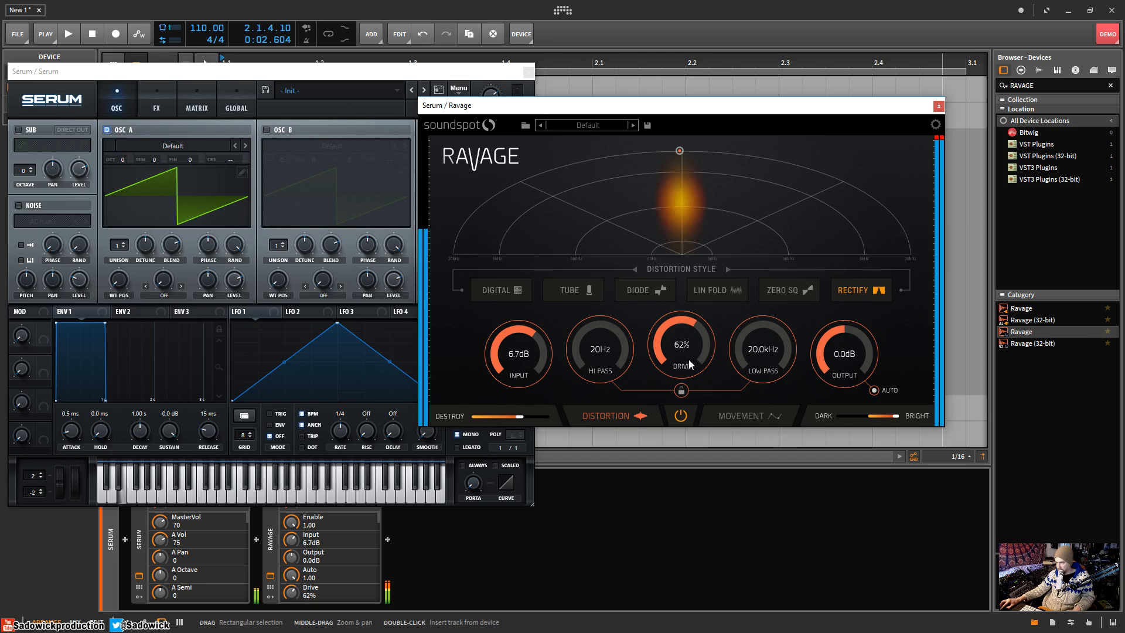
{"action": "left_click_drag", "start_coordinate": [859, 362], "coordinate": [857, 374]}
{"action": "left_click_drag", "start_coordinate": [684, 344], "coordinate": [684, 335]}
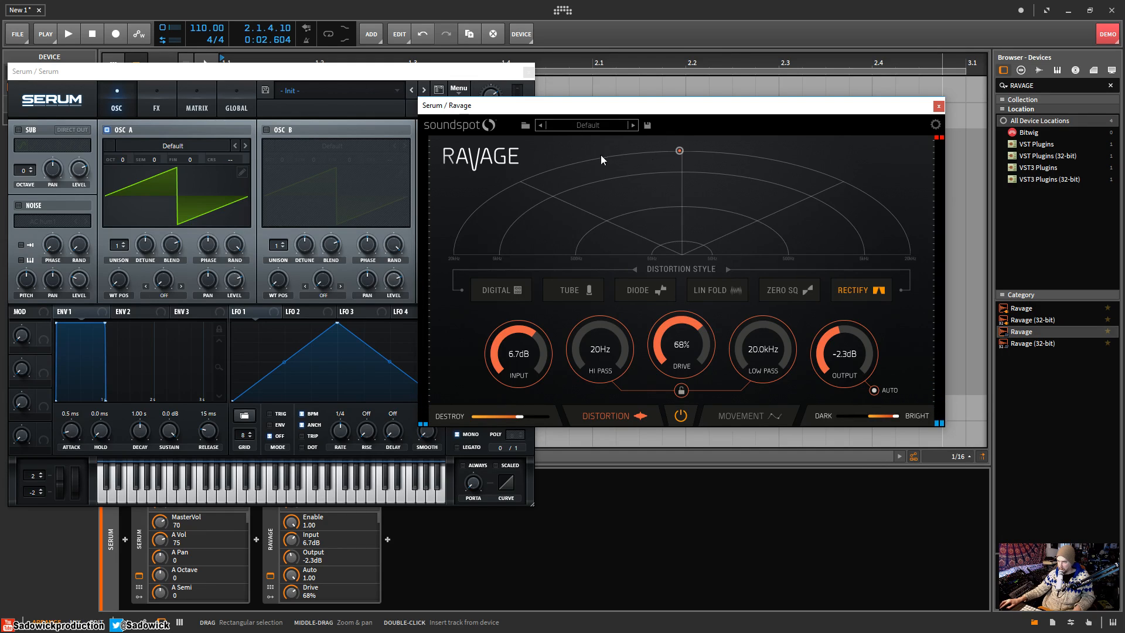
Close the Serum window, move Ravage aside and group the Ravage device into an FX Layer.
{"action": "left_click", "coordinate": [529, 71]}
{"action": "left_click_drag", "start_coordinate": [603, 108], "coordinate": [710, 99]}
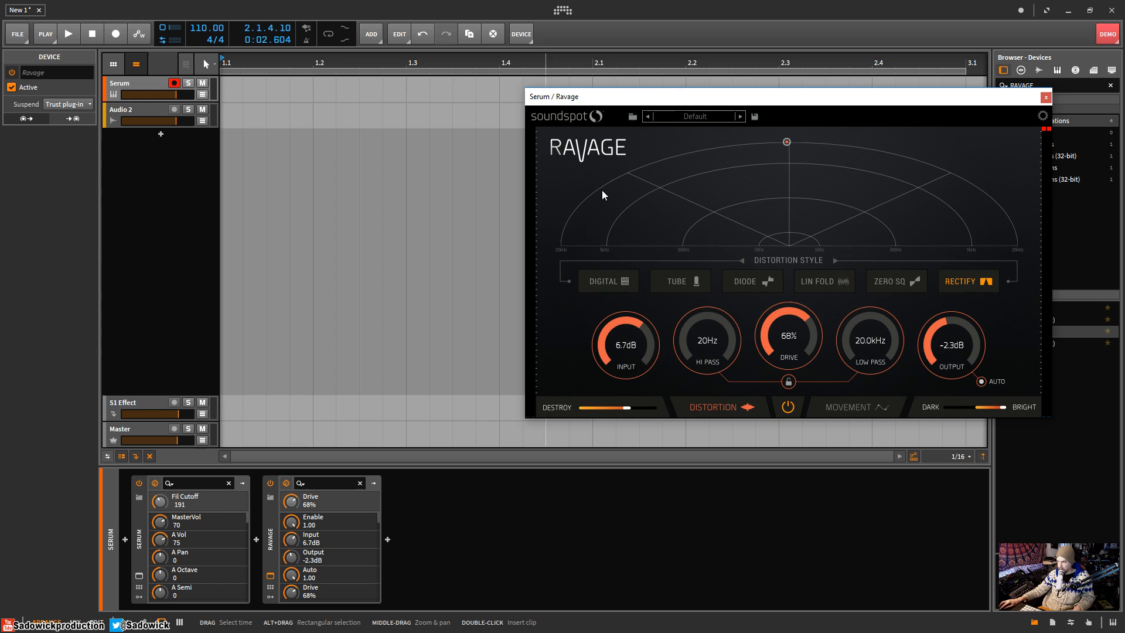
{"action": "left_click", "coordinate": [269, 543]}
{"action": "right_click", "coordinate": [269, 542]}
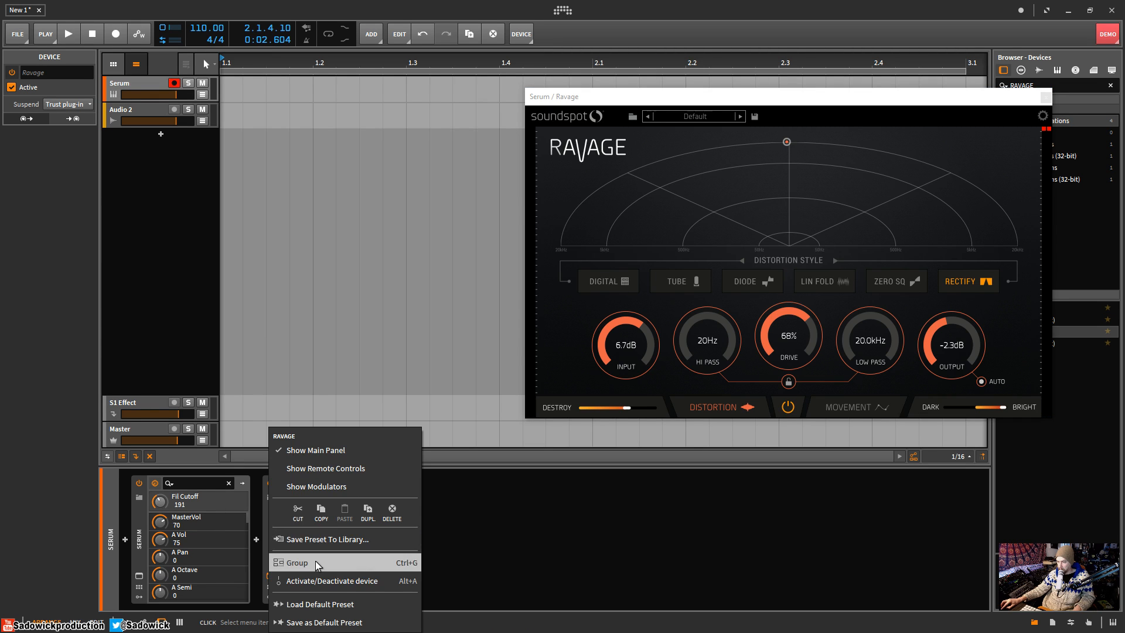
{"action": "left_click", "coordinate": [316, 560]}
Duplicate the Ravage layer inside the FX Layer and place the copy's plugin window beside the original's.
{"action": "left_click", "coordinate": [308, 484]}
{"action": "right_click", "coordinate": [311, 487]}
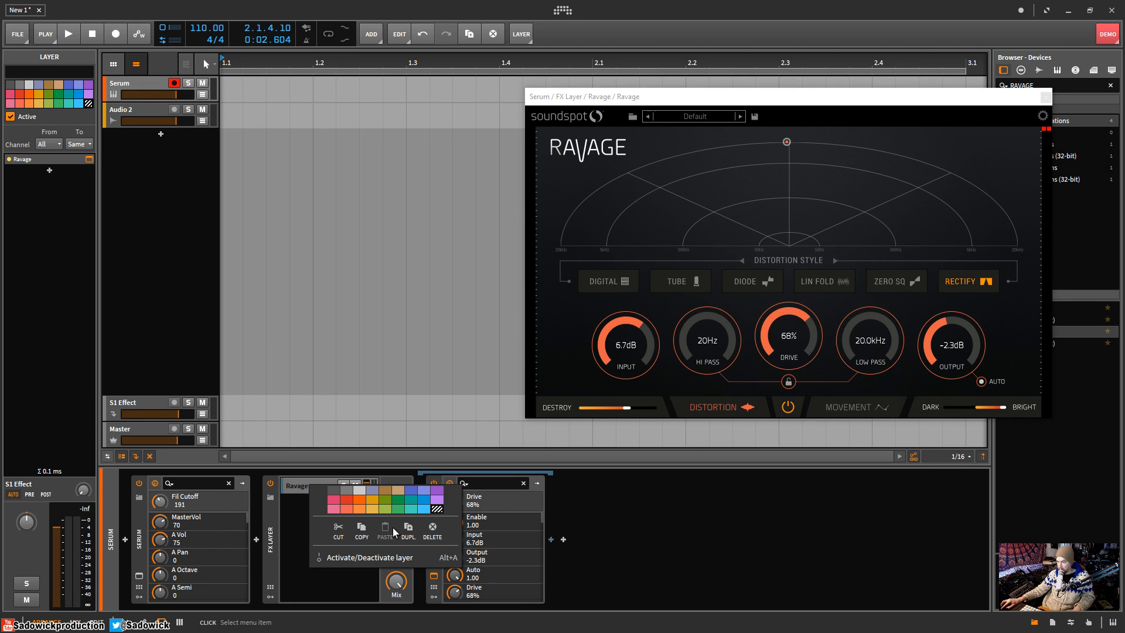
{"action": "left_click", "coordinate": [408, 534]}
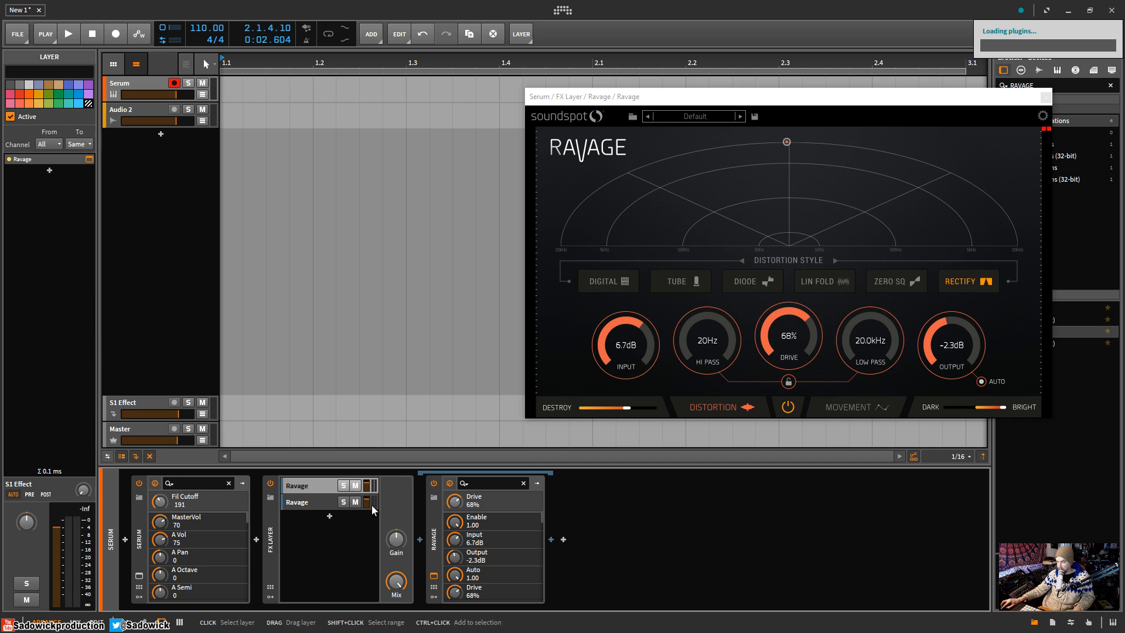
{"action": "left_click_drag", "start_coordinate": [777, 95], "coordinate": [338, 94]}
{"action": "left_click", "coordinate": [433, 576]}
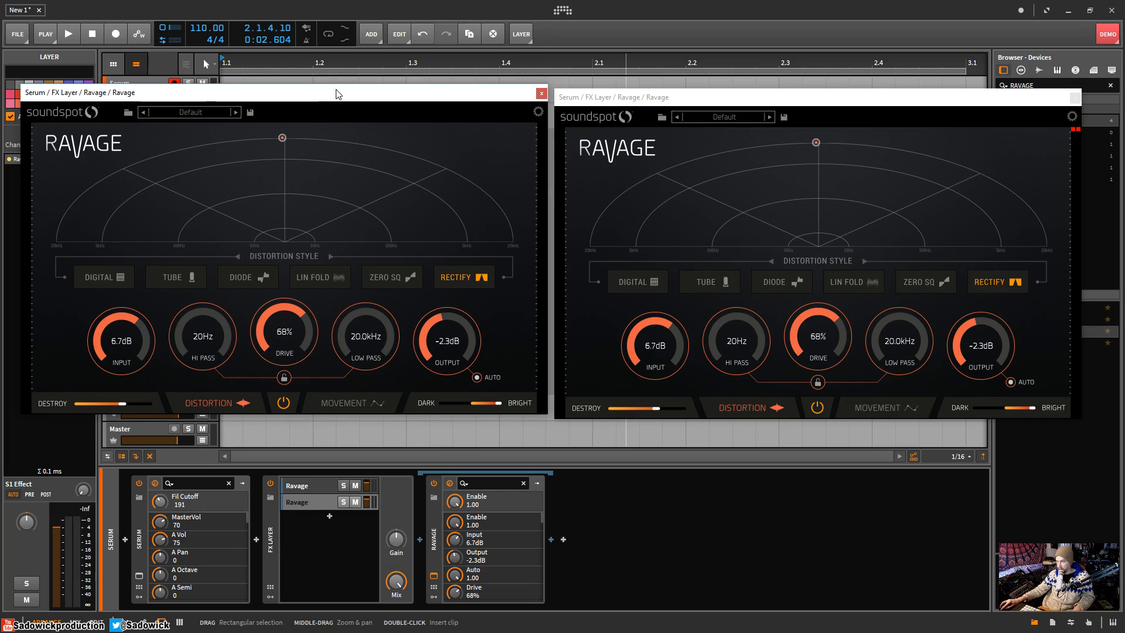
Pan the duplicate Ravage's graph node hard left and the original's hard right, then try Tube on the duplicate before restoring Rectify.
{"action": "left_click_drag", "start_coordinate": [281, 139], "coordinate": [46, 170]}
{"action": "left_click_drag", "start_coordinate": [816, 143], "coordinate": [1109, 264]}
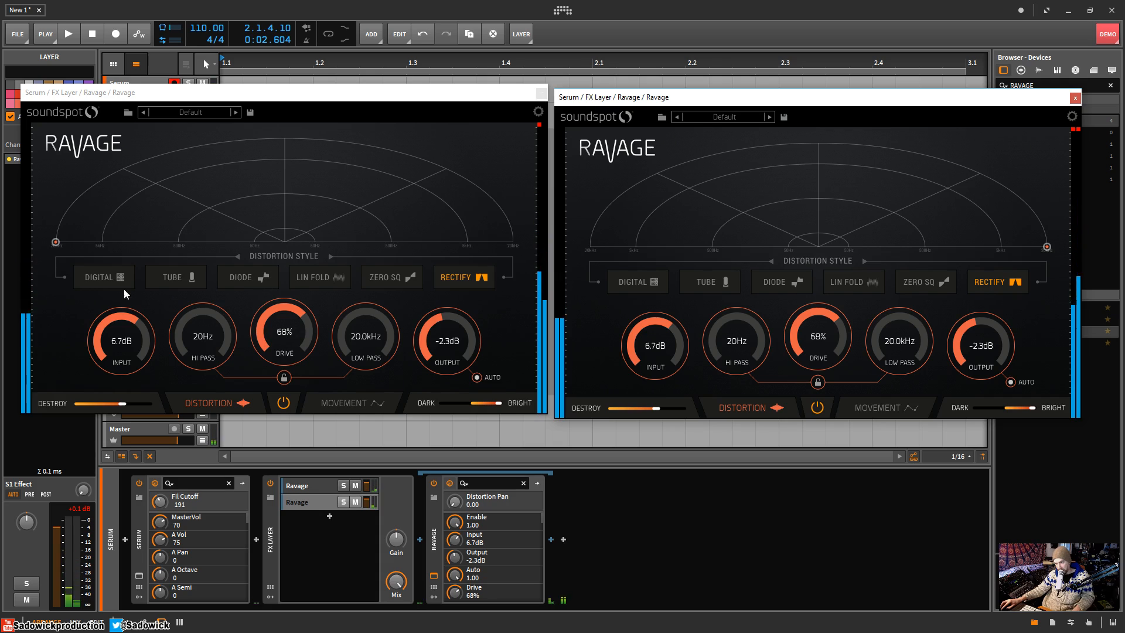
{"action": "left_click", "coordinate": [184, 285]}
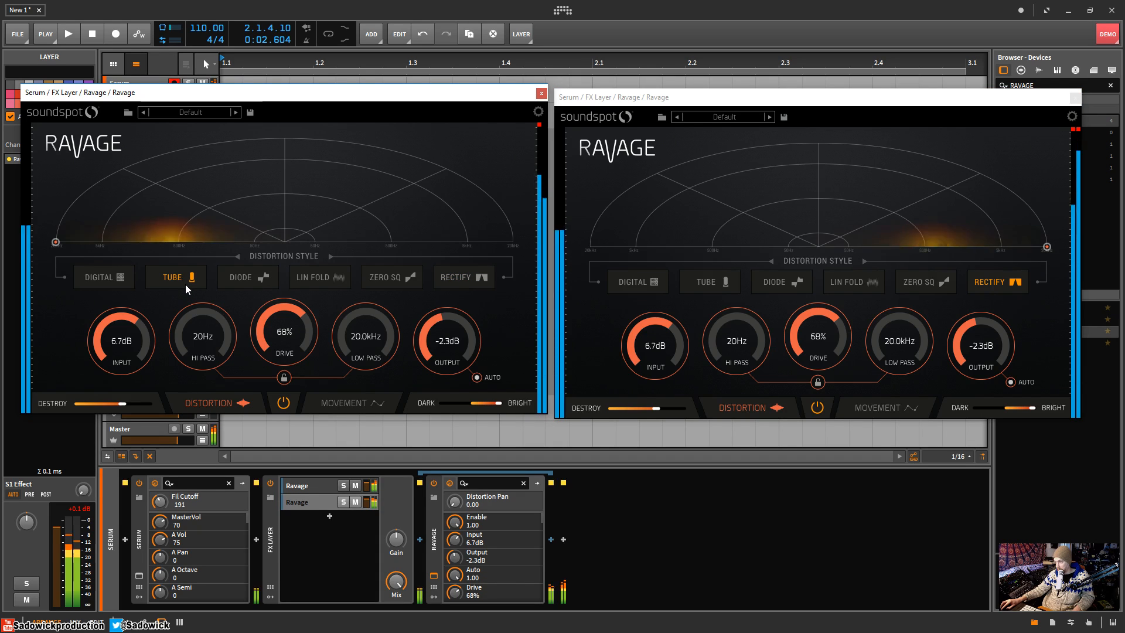
{"action": "left_click", "coordinate": [455, 280]}
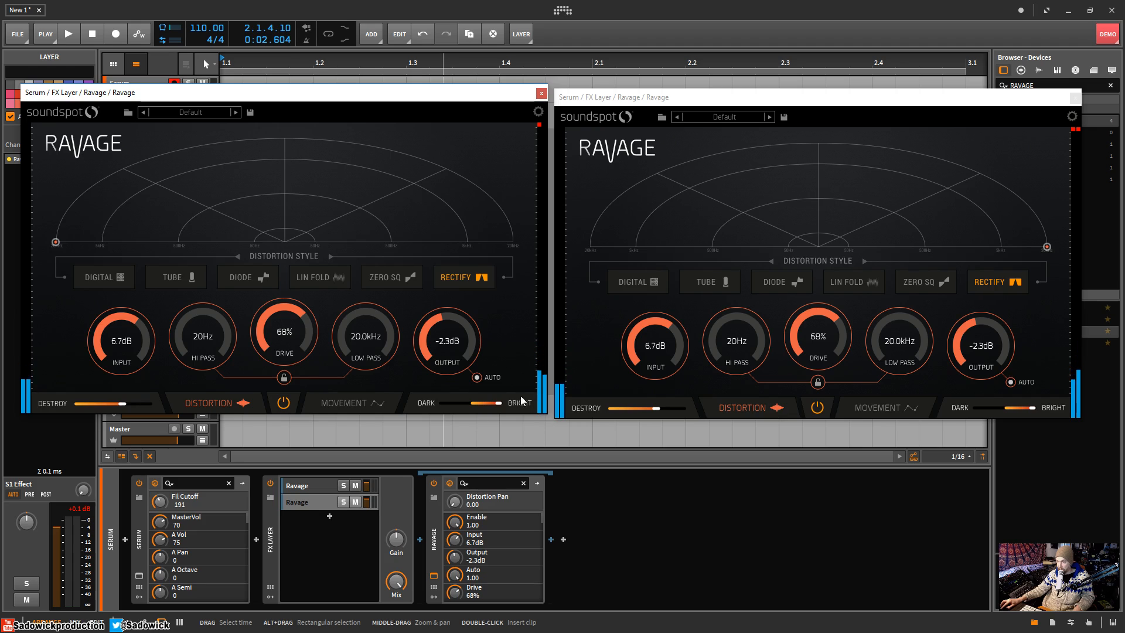
On the duplicate Ravage, set Dark/Bright to 0.71, lower Destroy and set Drive to 66%.
{"action": "left_click", "coordinate": [499, 403]}
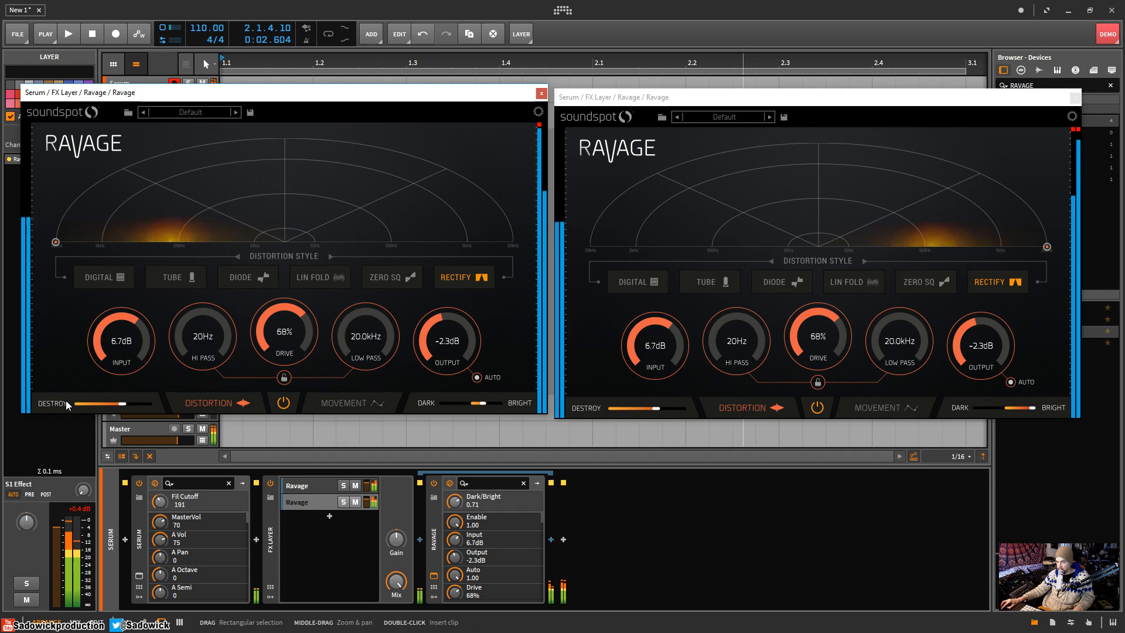
{"action": "left_click_drag", "start_coordinate": [122, 404], "coordinate": [85, 407]}
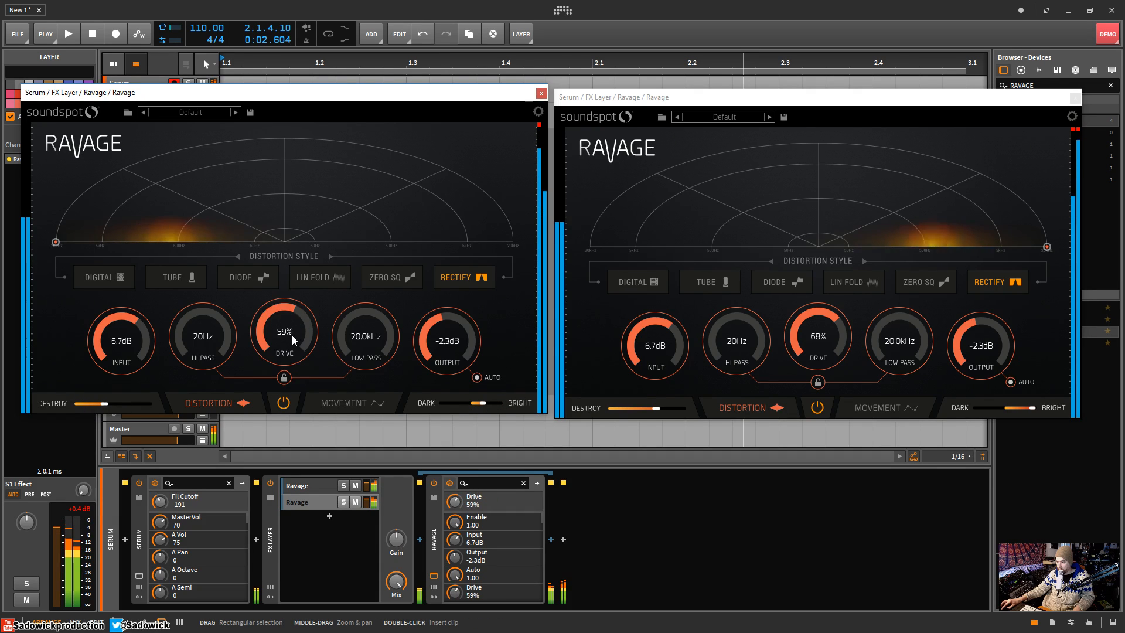
{"action": "mouse_move", "coordinate": [291, 335]}
{"action": "left_mouse_down"}
{"action": "mouse_move", "coordinate": [289, 372]}
{"action": "mouse_move", "coordinate": [303, 326]}
{"action": "left_mouse_up"}
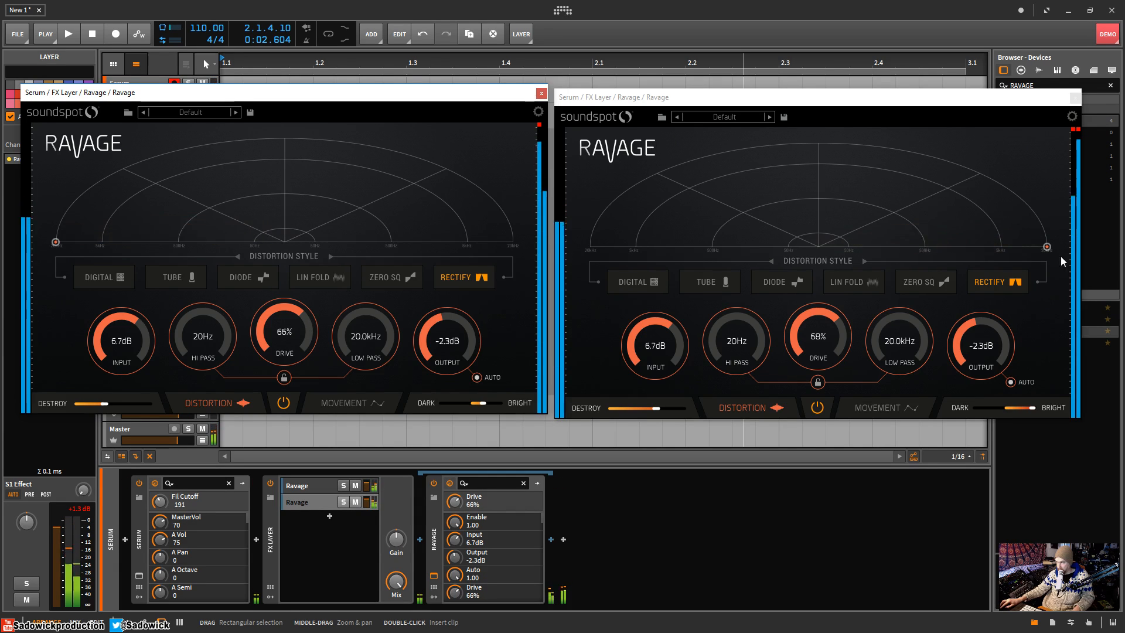
Move both Ravage graph nodes inward to the outer arc's diagonals and switch both instances to the Tube style.
{"action": "left_click_drag", "start_coordinate": [1047, 247], "coordinate": [988, 167]}
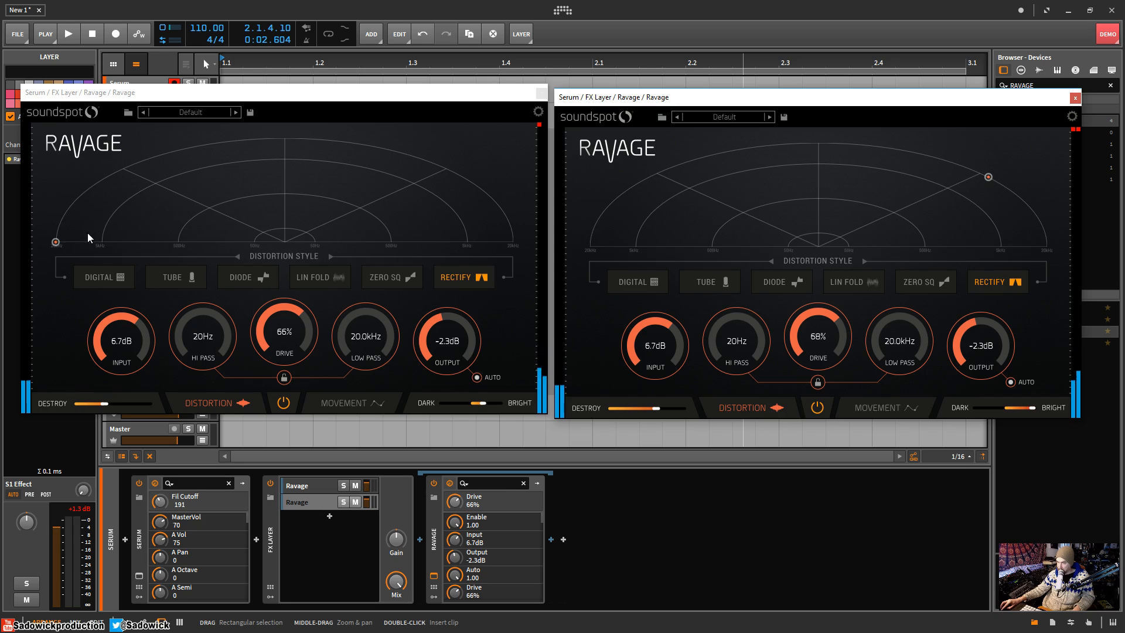
{"action": "left_click_drag", "start_coordinate": [56, 242], "coordinate": [119, 170]}
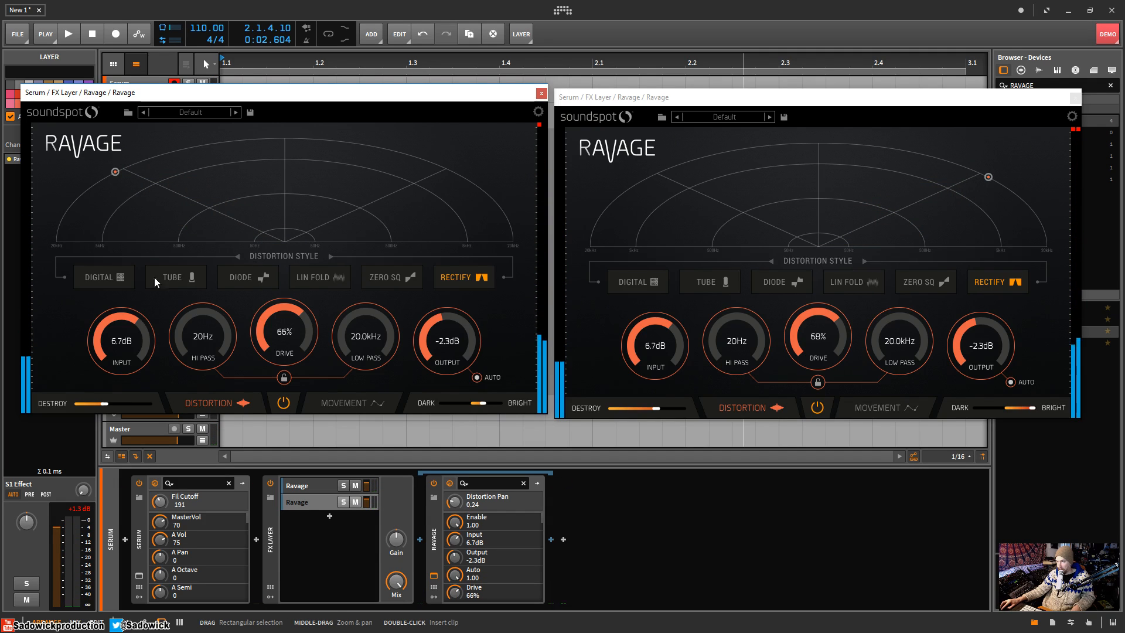
{"action": "left_click", "coordinate": [718, 287]}
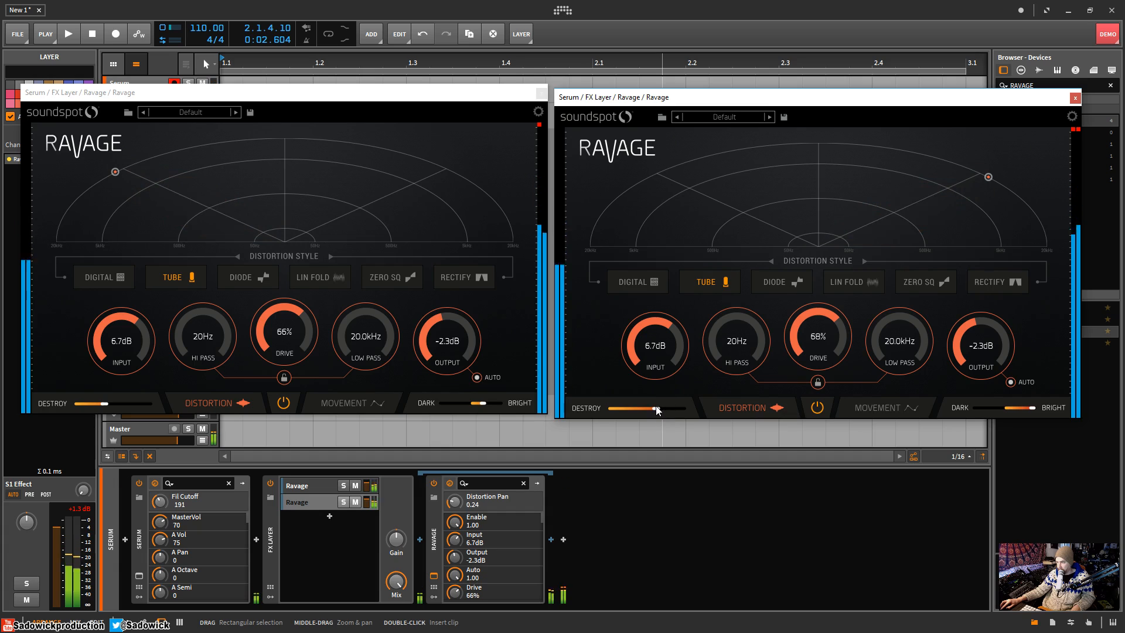
Set Drive to 38% on the original Ravage and 43% on the duplicate, and pan their nodes back to hard right and hard left.
{"action": "left_click_drag", "start_coordinate": [820, 348], "coordinate": [835, 361]}
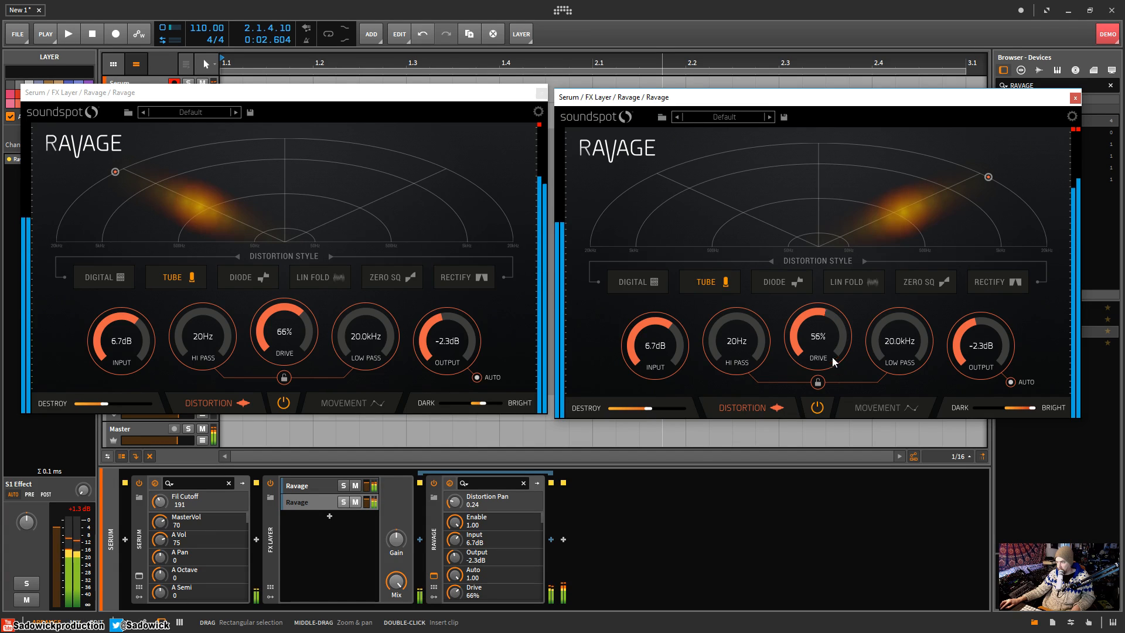
{"action": "left_click_drag", "start_coordinate": [271, 375], "coordinate": [274, 357]}
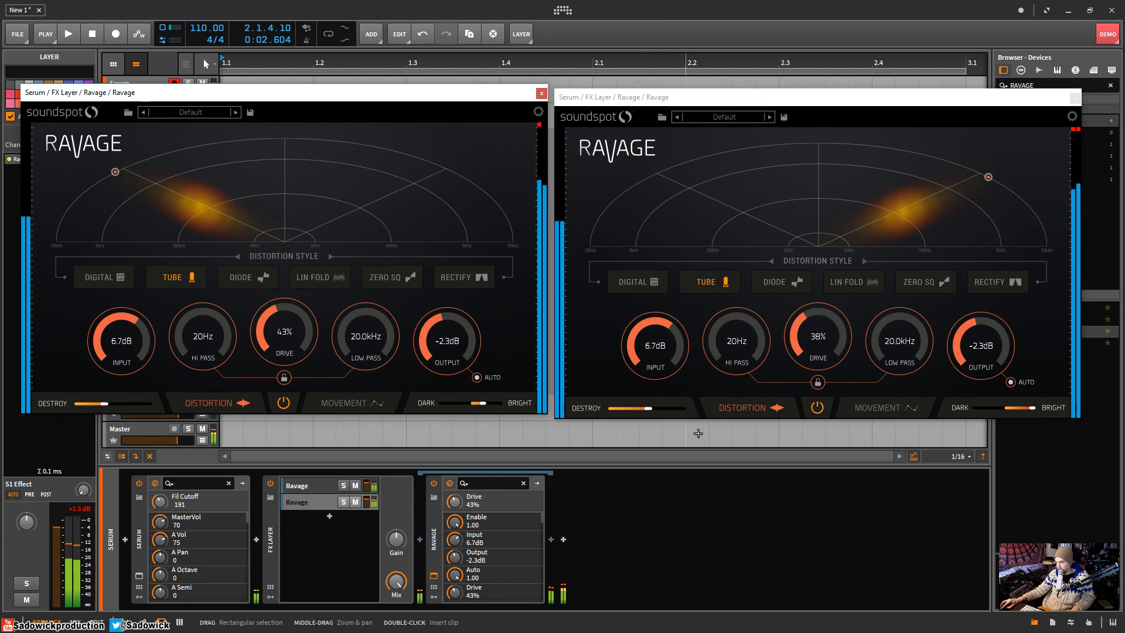
{"action": "left_click_drag", "start_coordinate": [114, 172], "coordinate": [55, 241]}
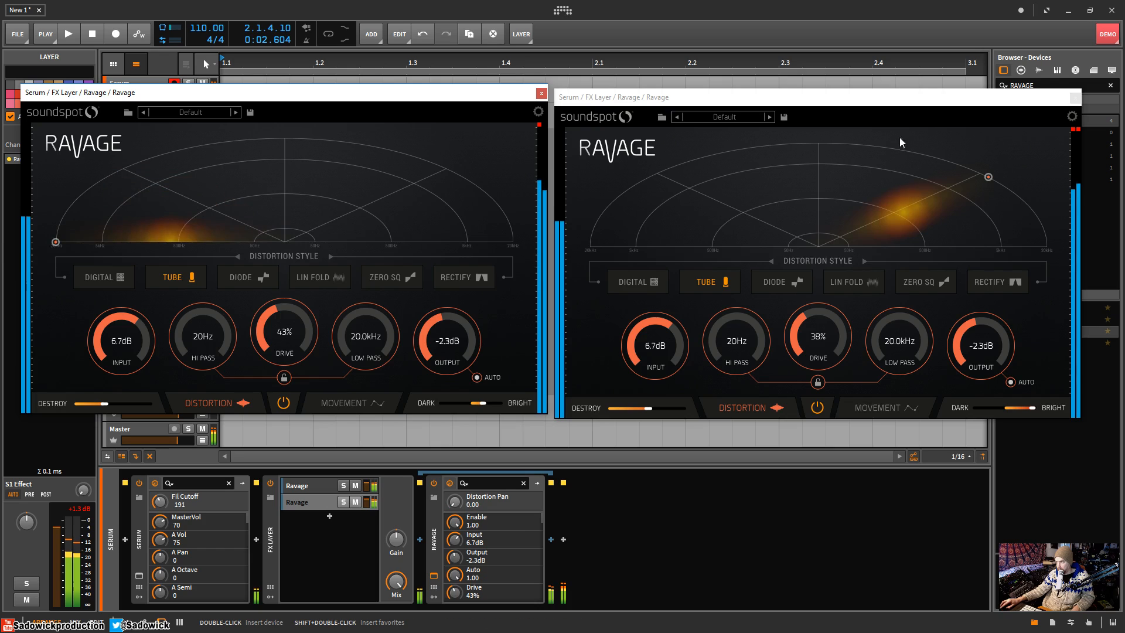
{"action": "left_click_drag", "start_coordinate": [993, 176], "coordinate": [1047, 247]}
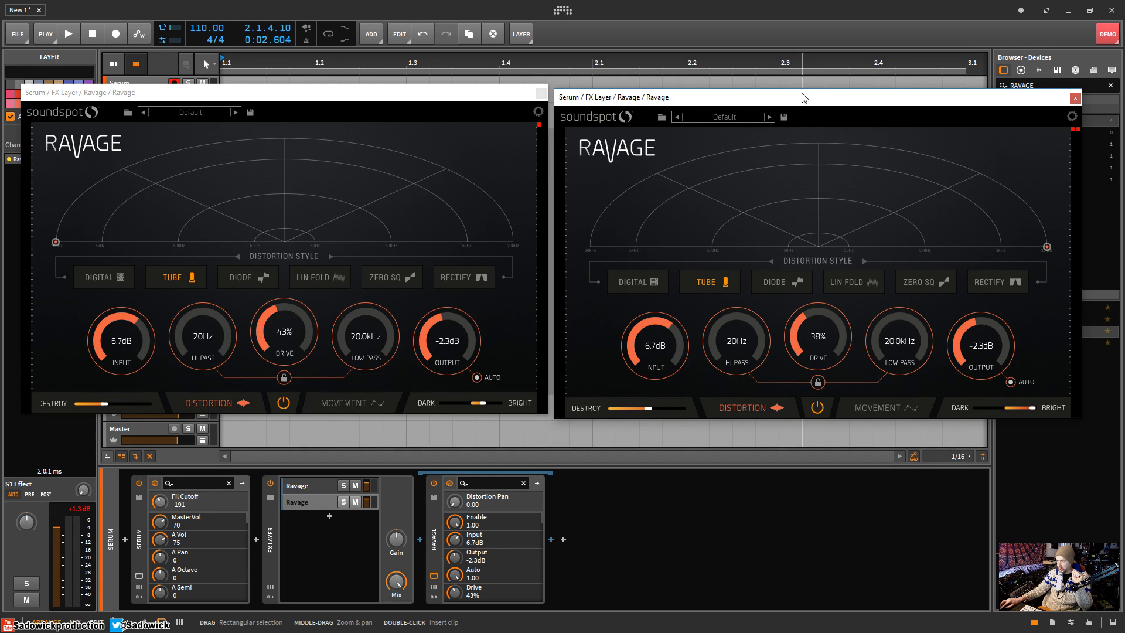
Line up the two Ravage plugin windows side by side.
{"action": "left_click_drag", "start_coordinate": [800, 95], "coordinate": [796, 89]}
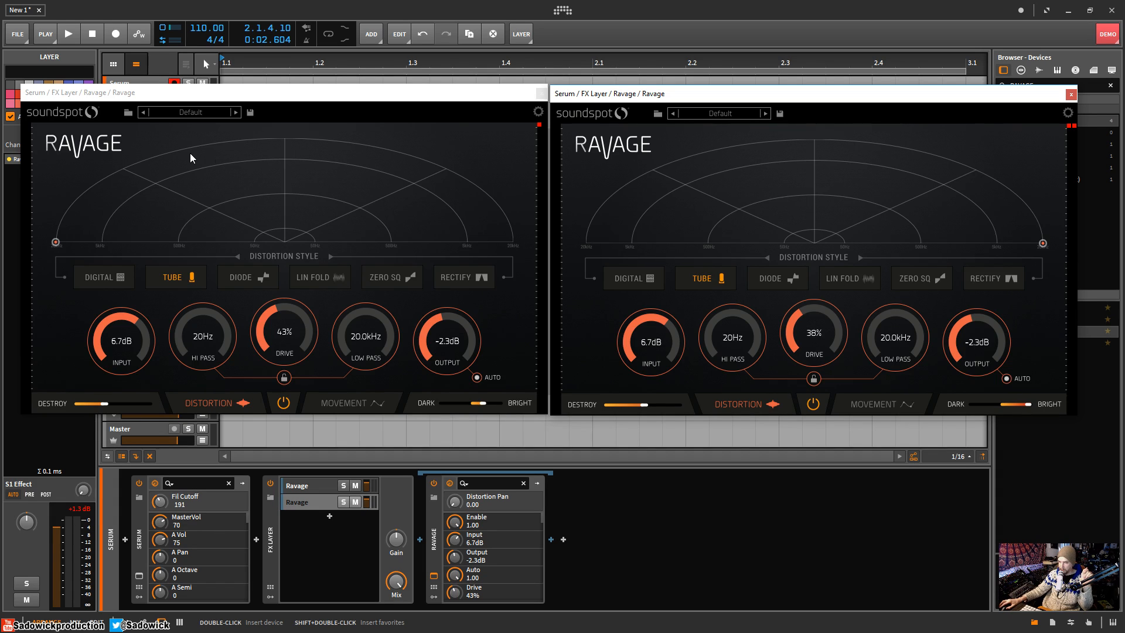
{"action": "left_click_drag", "start_coordinate": [463, 100], "coordinate": [461, 103]}
{"action": "left_click_drag", "start_coordinate": [808, 99], "coordinate": [808, 95]}
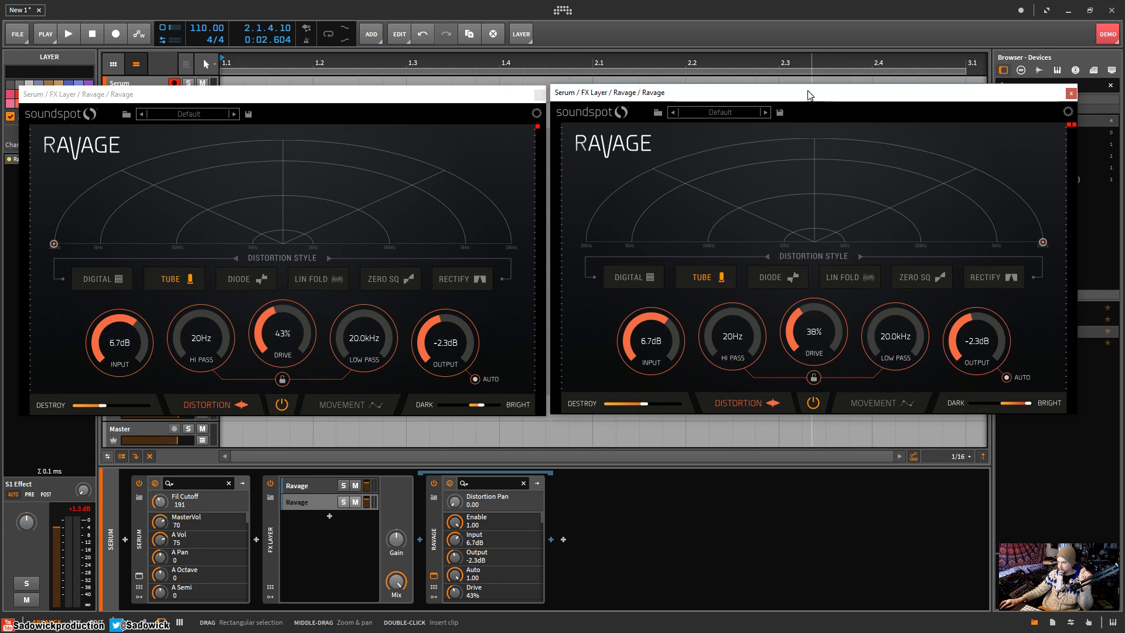